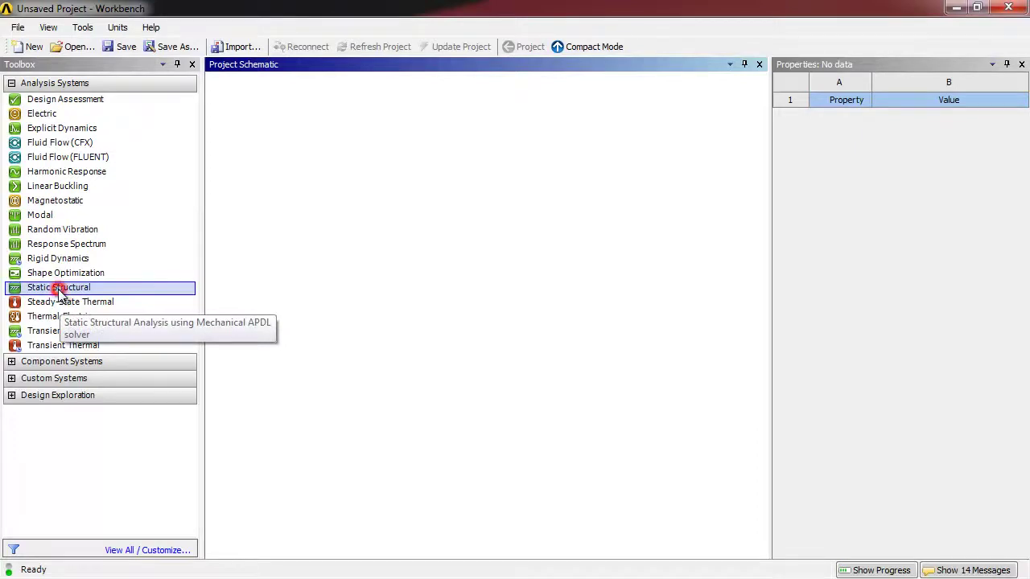
- Add a Static Structural analysis system to the schematic and name it 'stress due to gravity'
left_click_drag(60, 295, 301, 163)
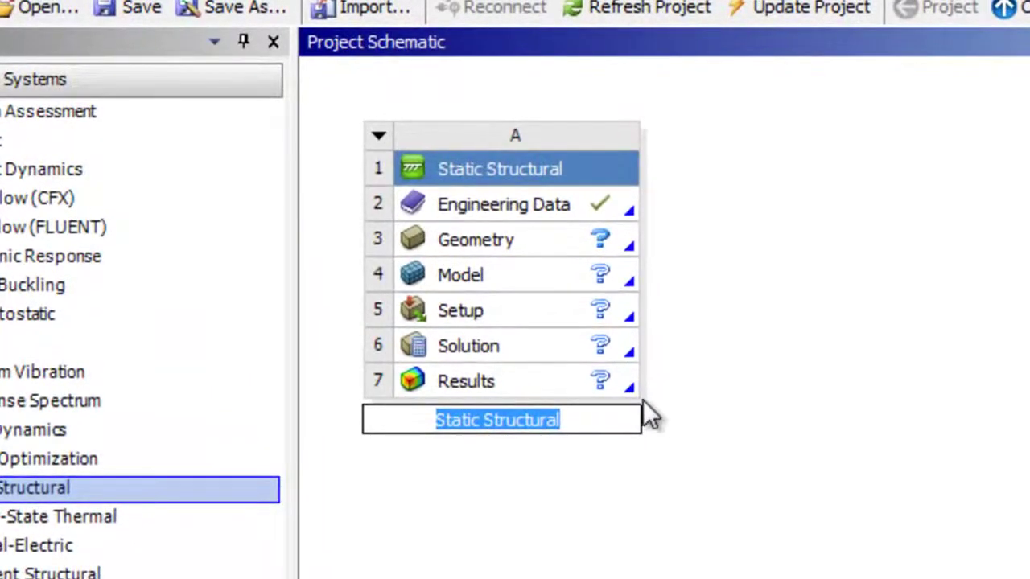
type("s")
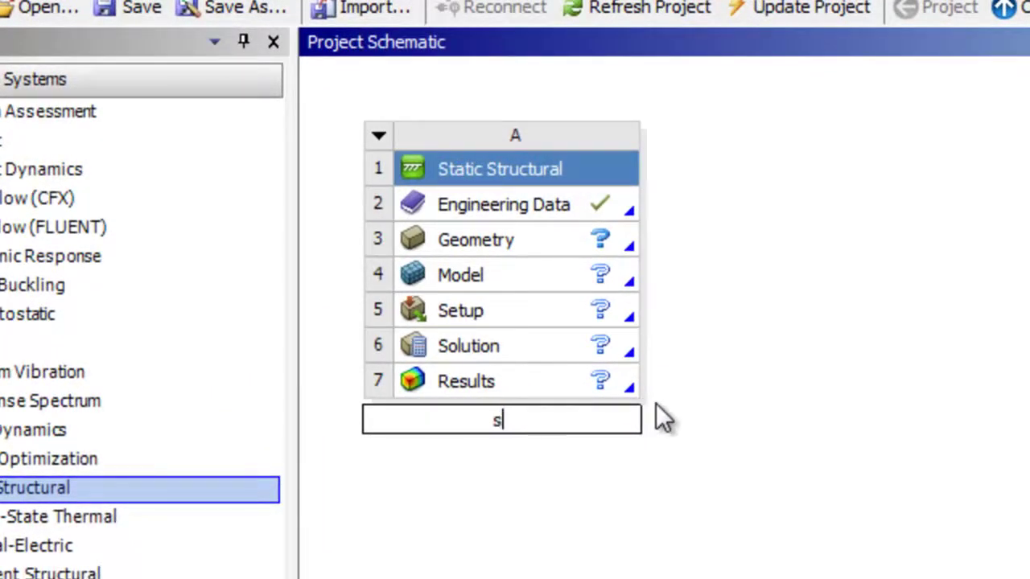
type("tress due")
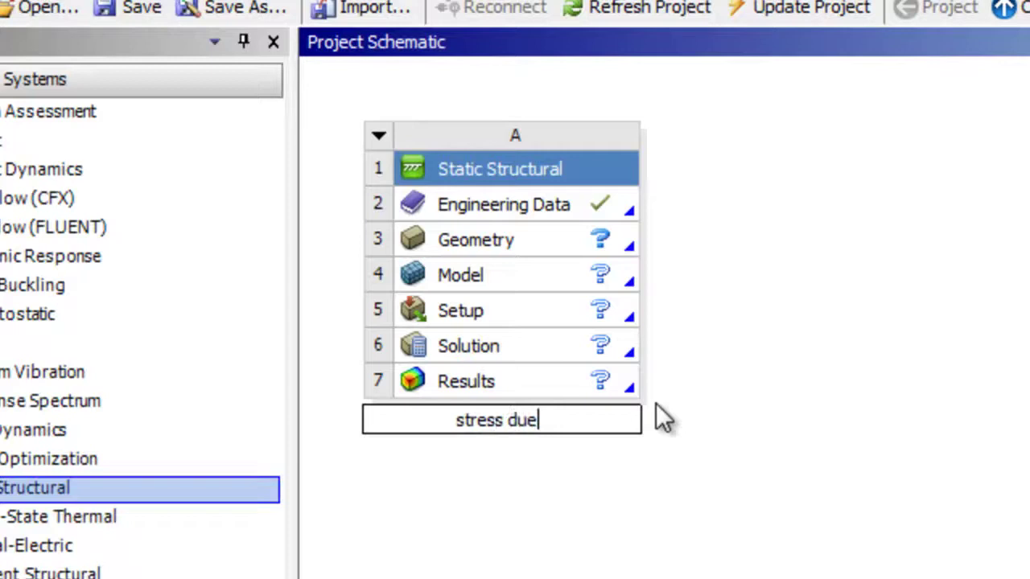
type(" to gravity")
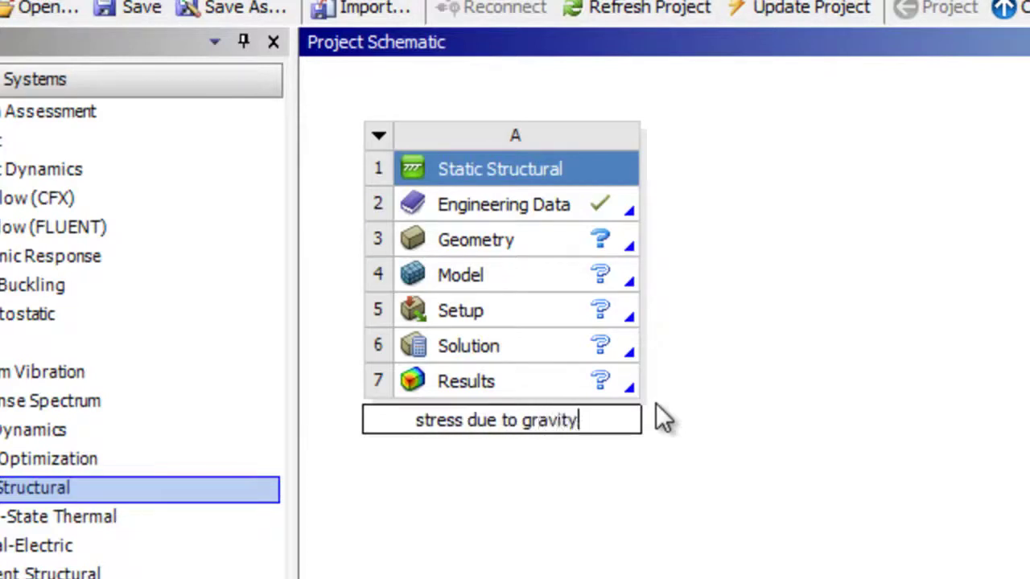
key("Return")
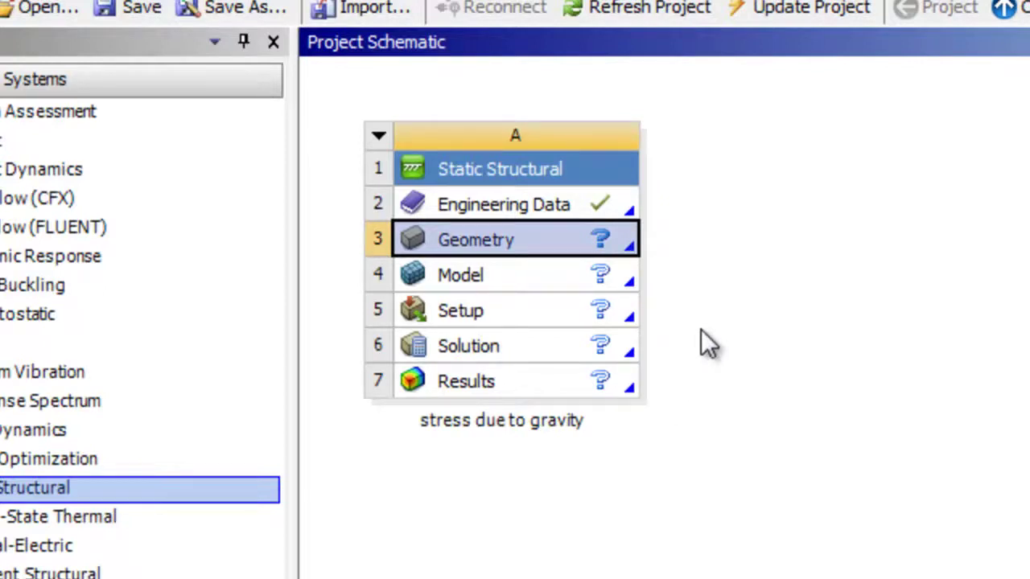
- Launch DesignModeler from the Geometry cell and view the XY plane face-on
double_click(519, 239)
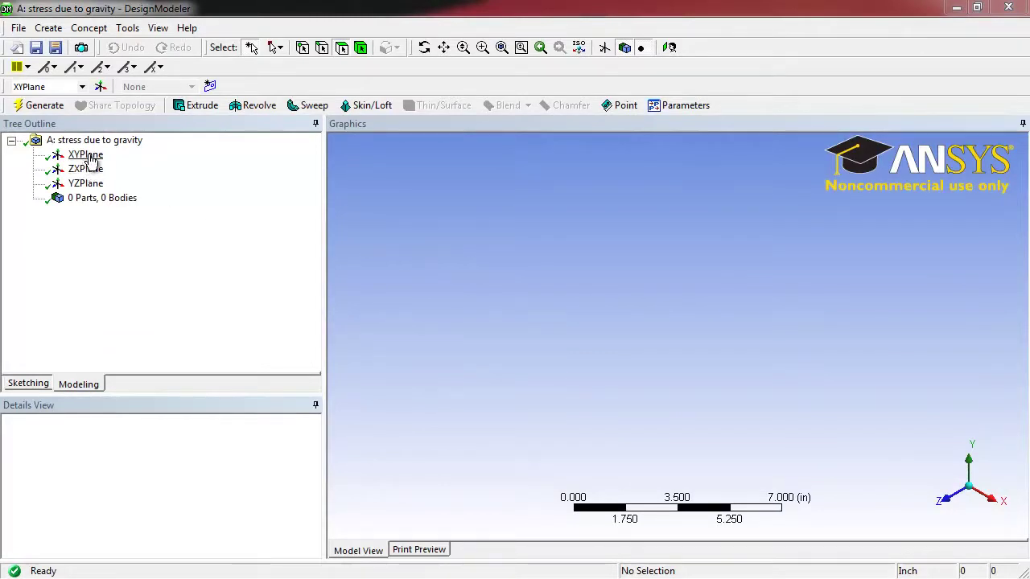
left_click(86, 156)
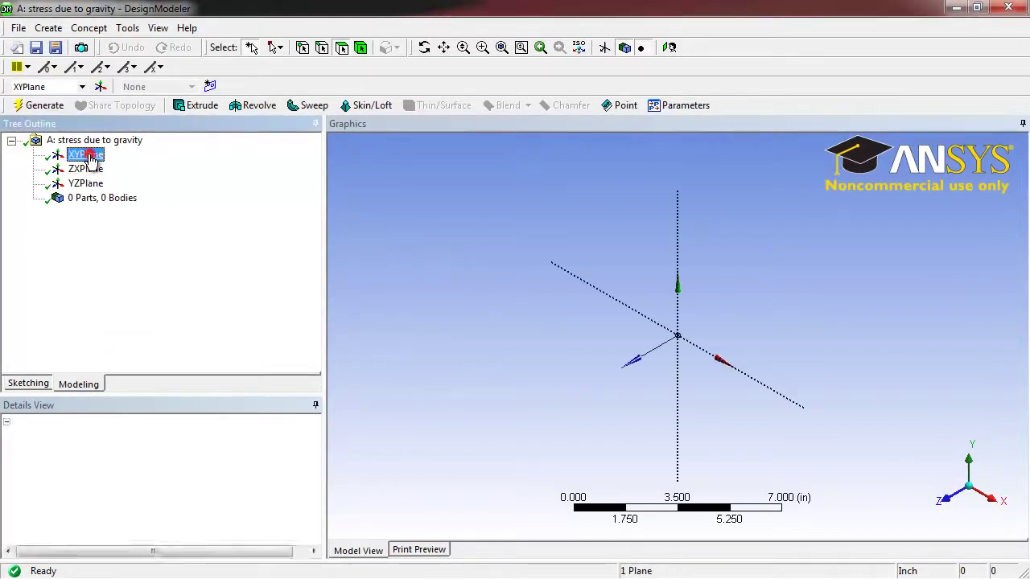
left_click(670, 48)
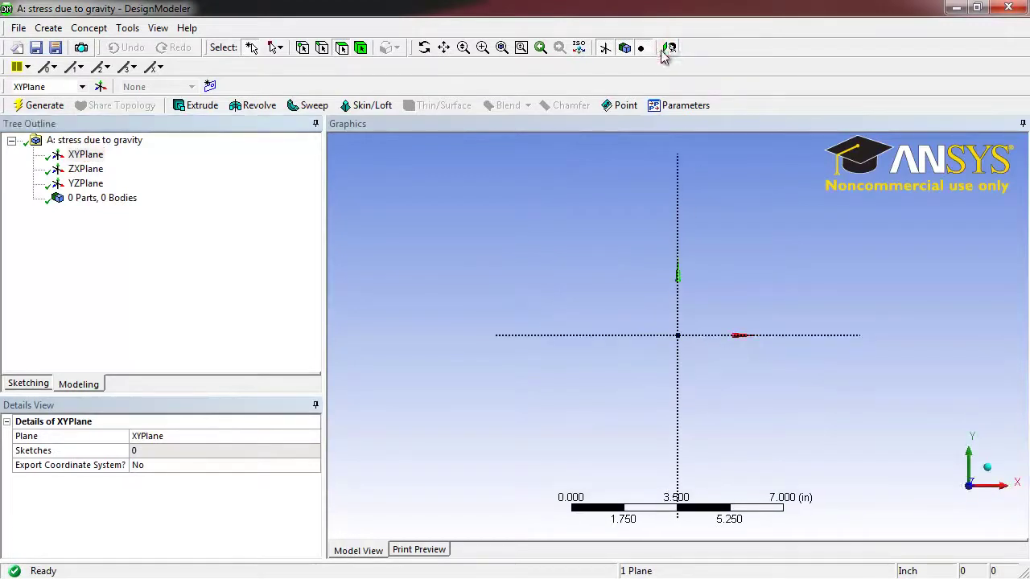
- Draw a rectangle on the XY plane with one corner at the origin
left_click(31, 386)
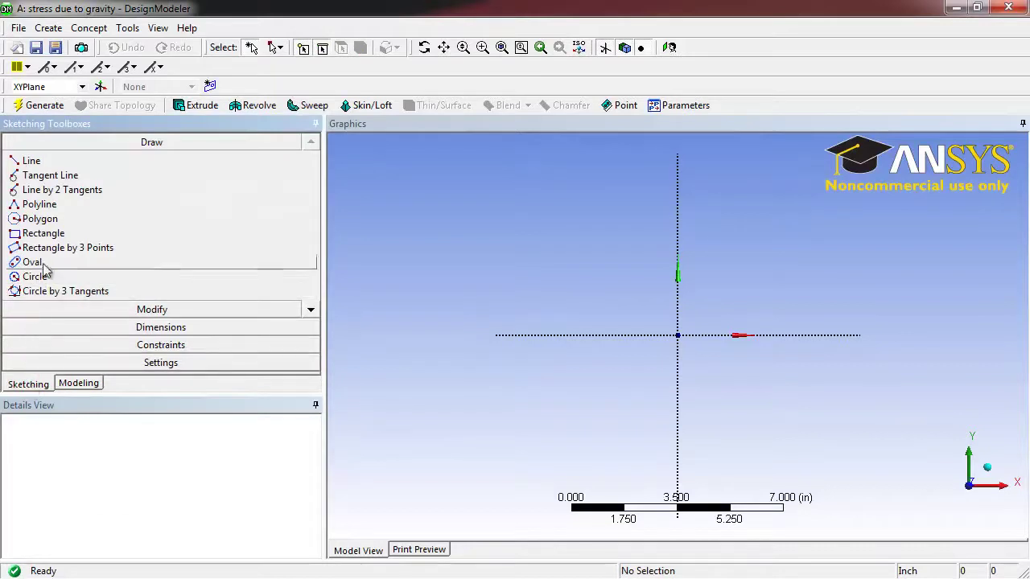
left_click(44, 234)
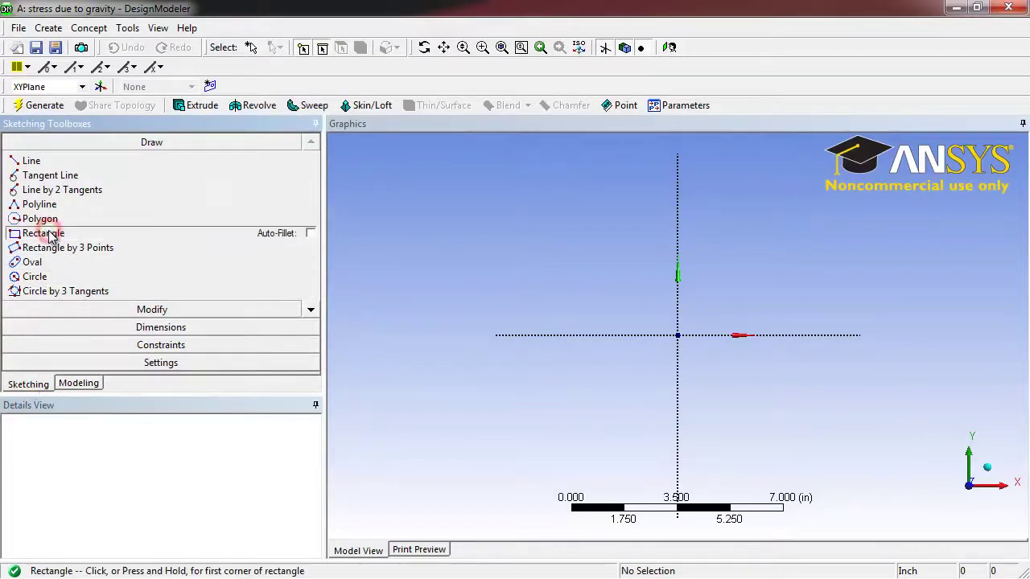
left_click(677, 334)
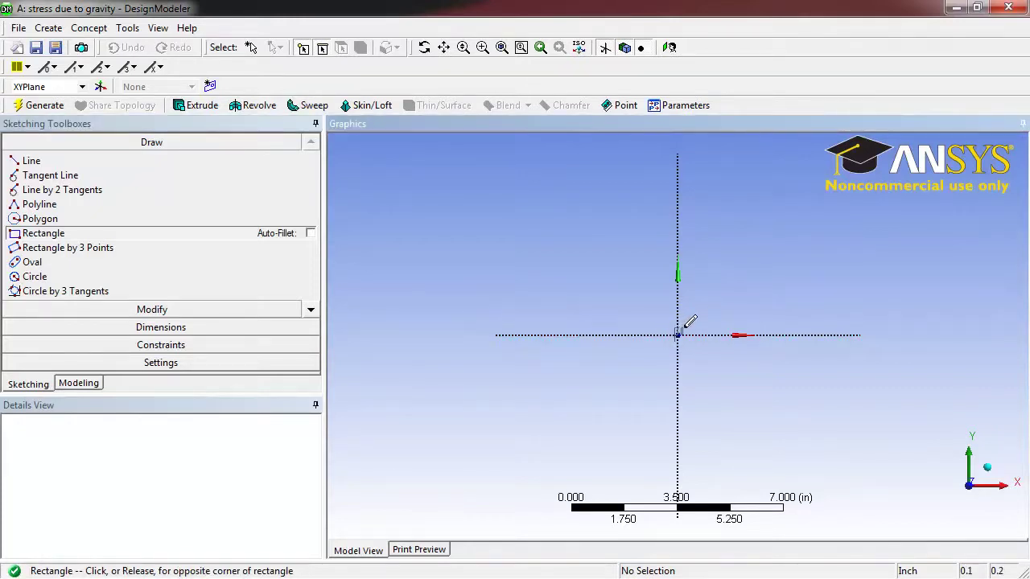
left_click(734, 283)
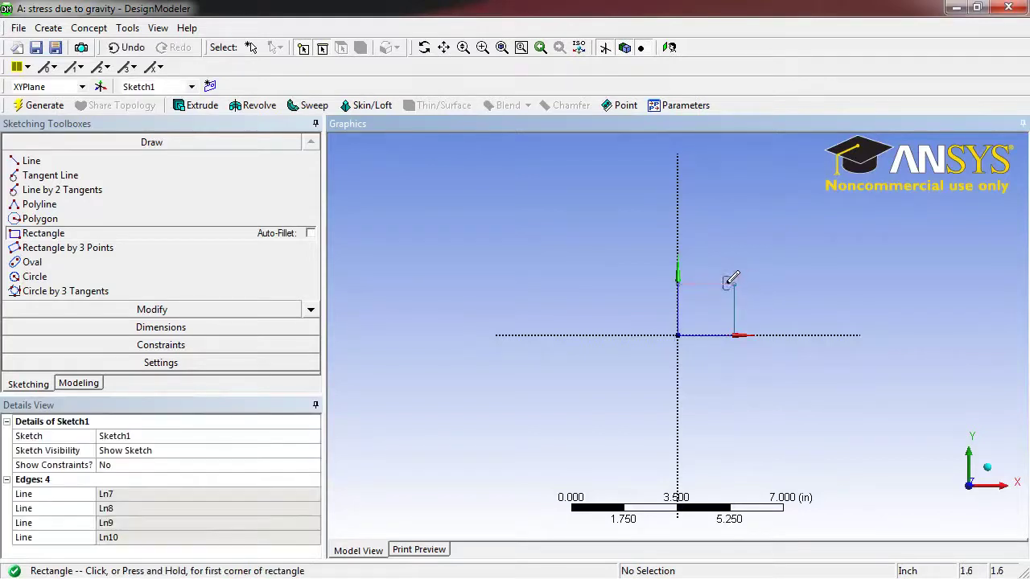
- Dimension the rectangle's top and right edges, setting width H1 3 in and height V2 2 in
left_click(161, 328)
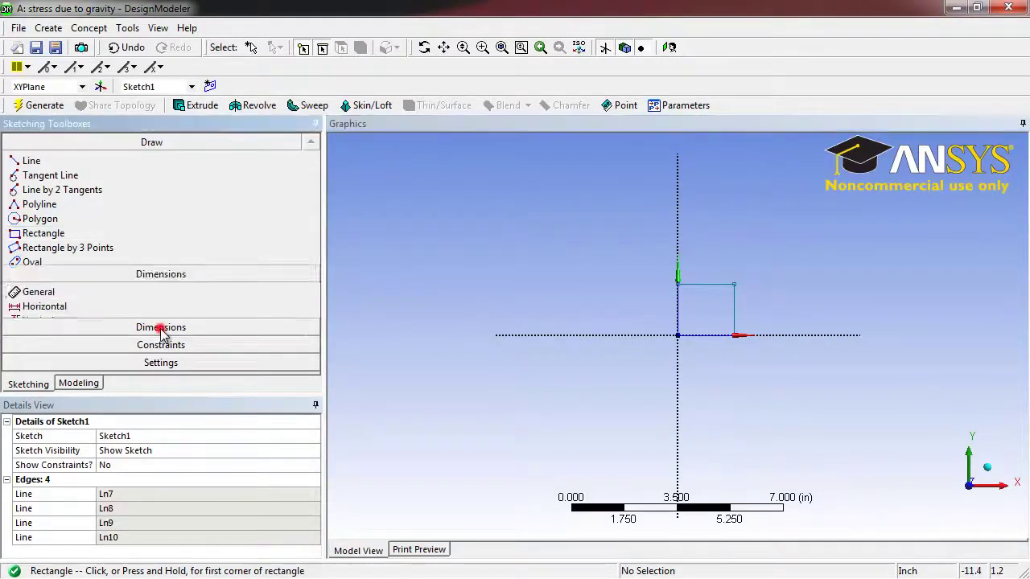
left_click(706, 283)
left_click(705, 273)
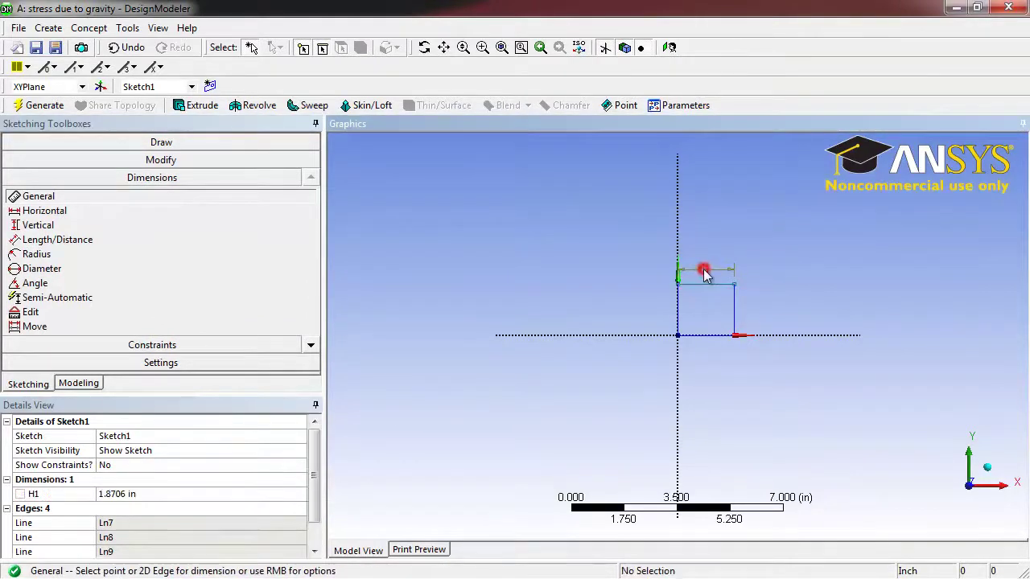
left_click(734, 302)
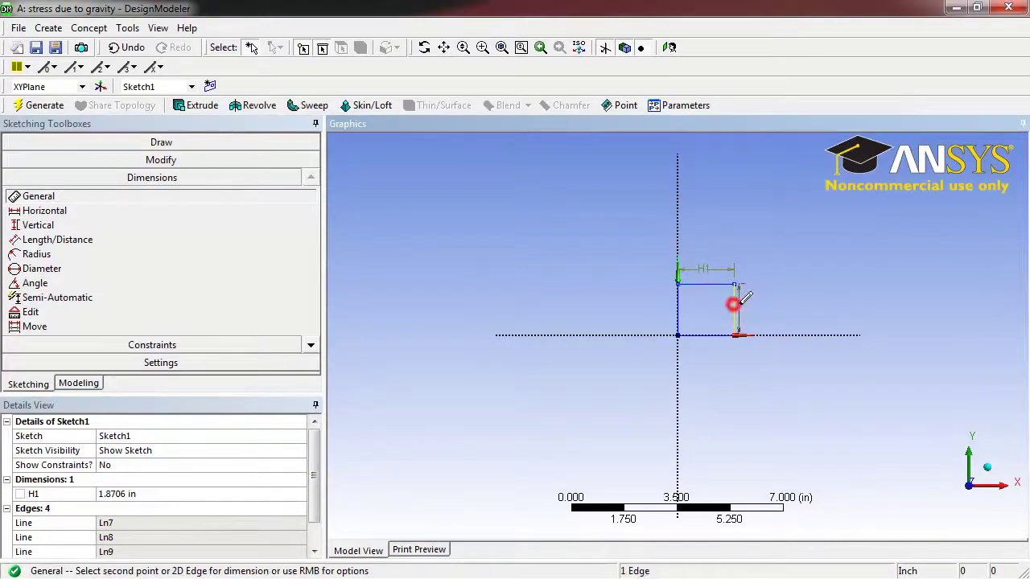
left_click(748, 304)
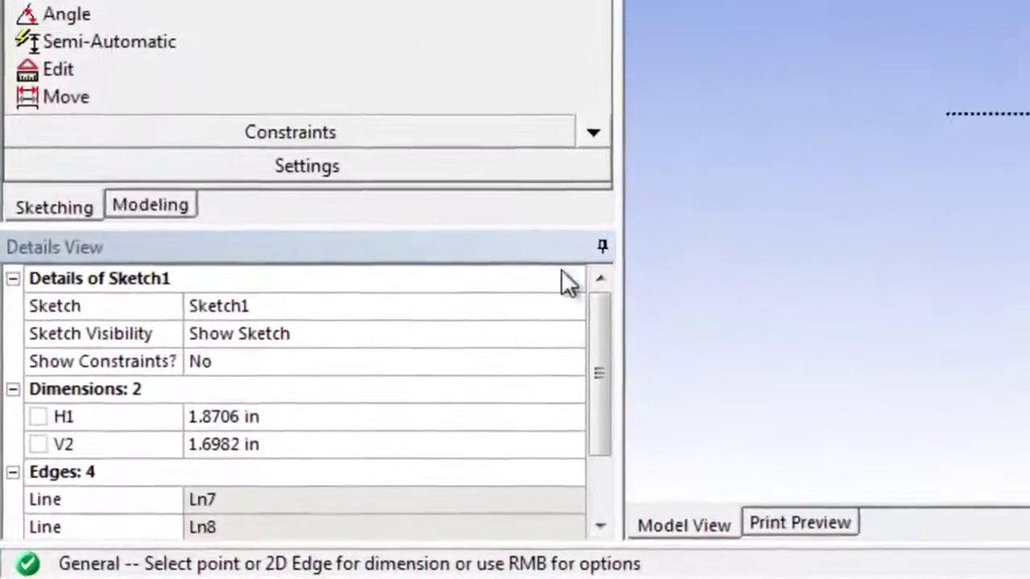
left_click(292, 416)
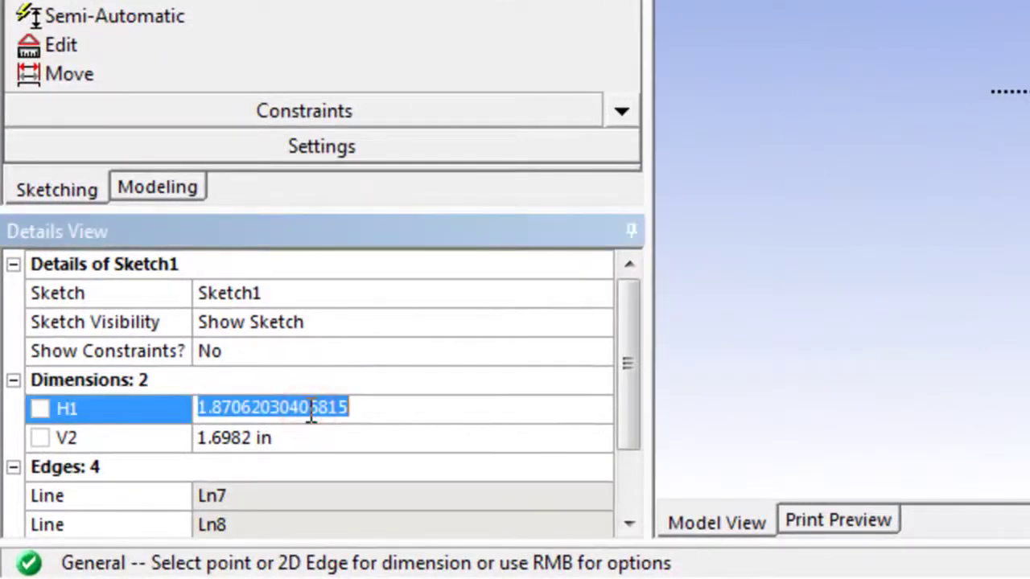
type("3")
key("Return")
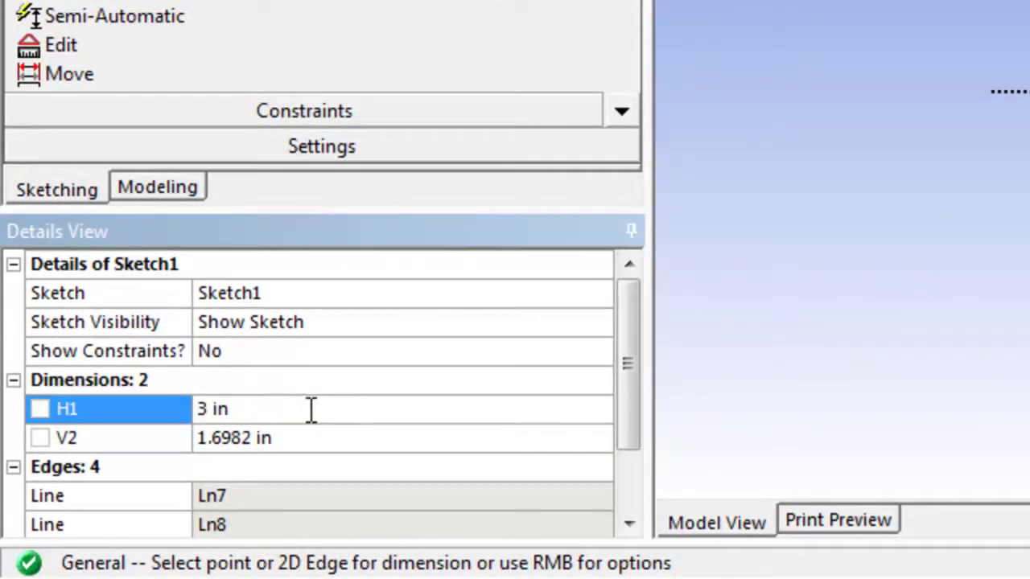
left_click(281, 438)
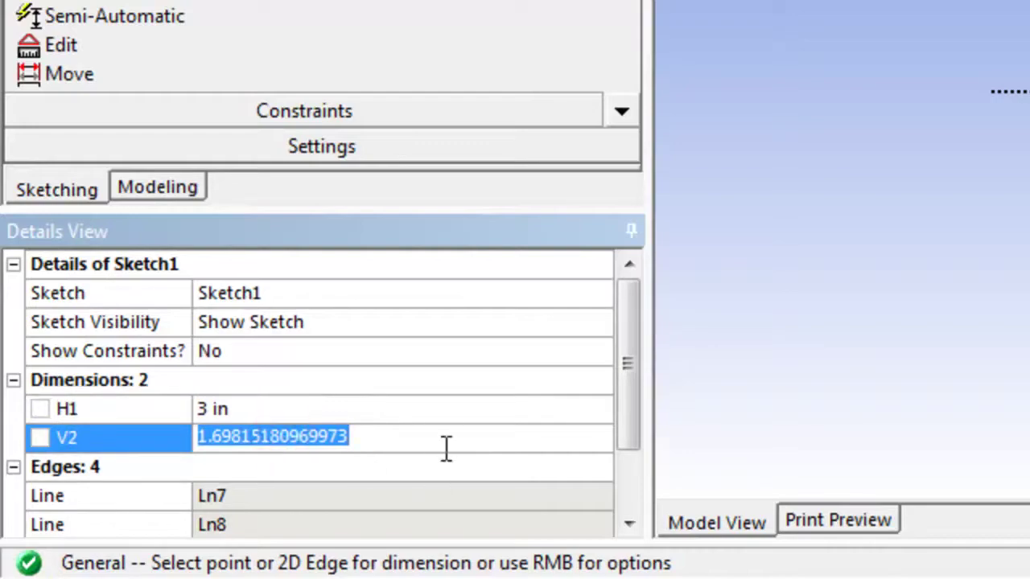
type("2")
key("Return")
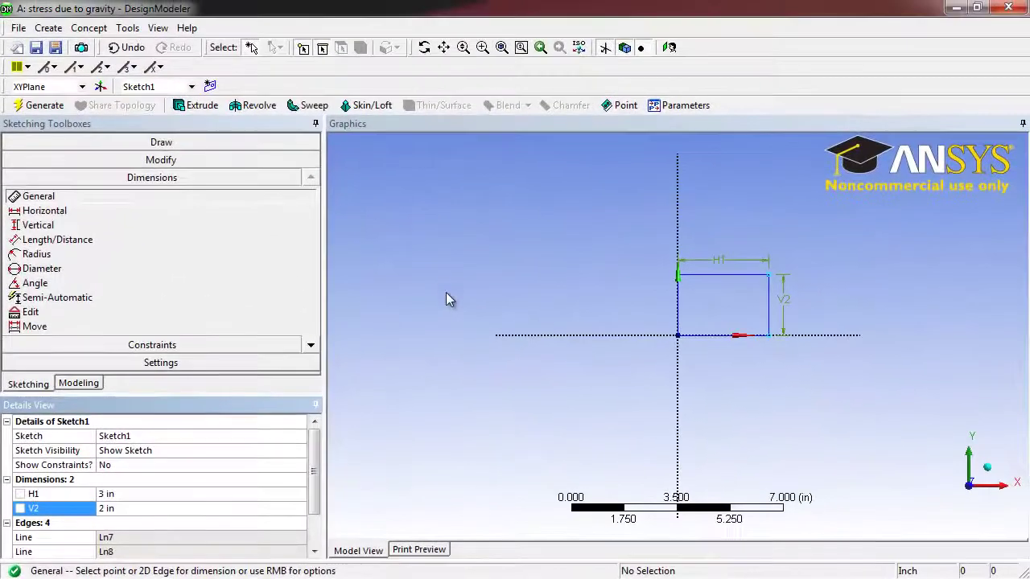
- Extrude the 3 × 2 in rectangle to a 50 in depth and view the bar's length
left_click(201, 108)
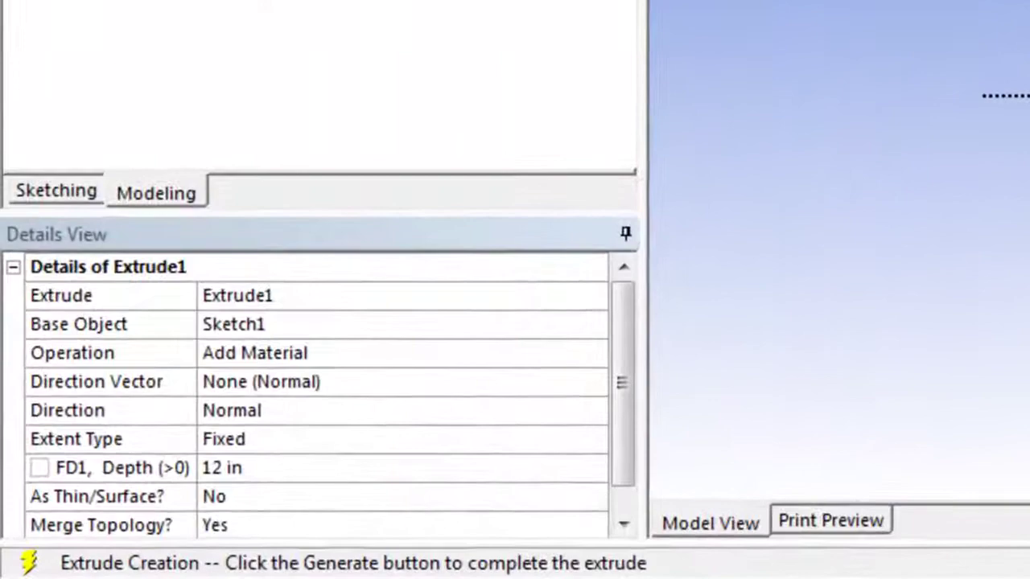
left_click(276, 464)
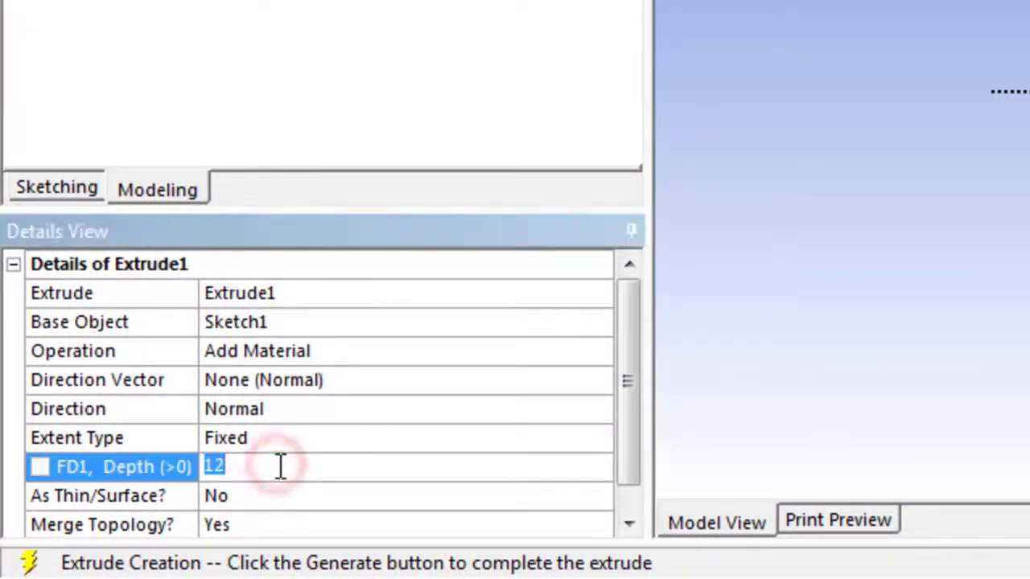
type("50")
key("Return")
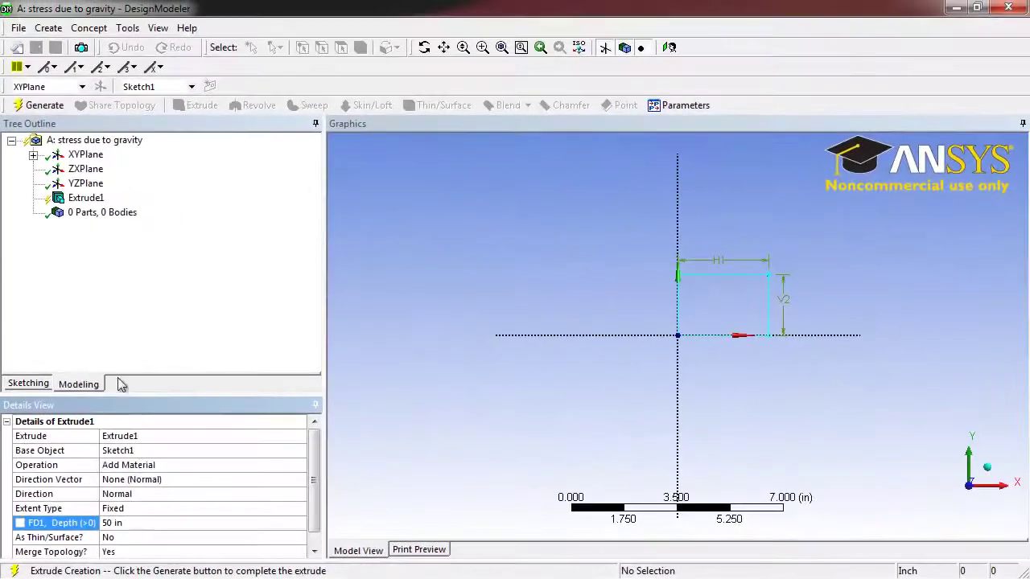
left_click(40, 105)
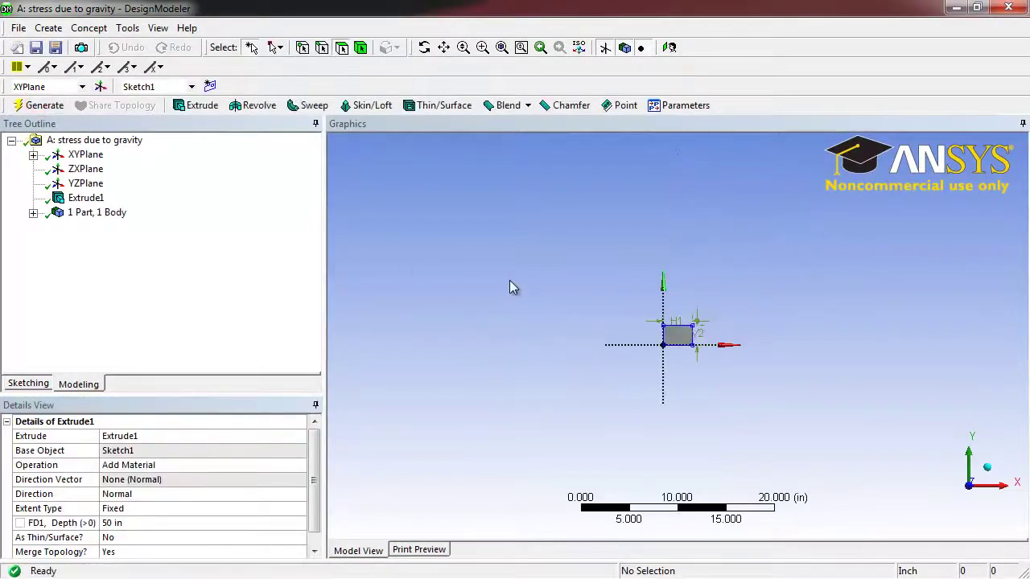
scroll(801, 322, "up", 2)
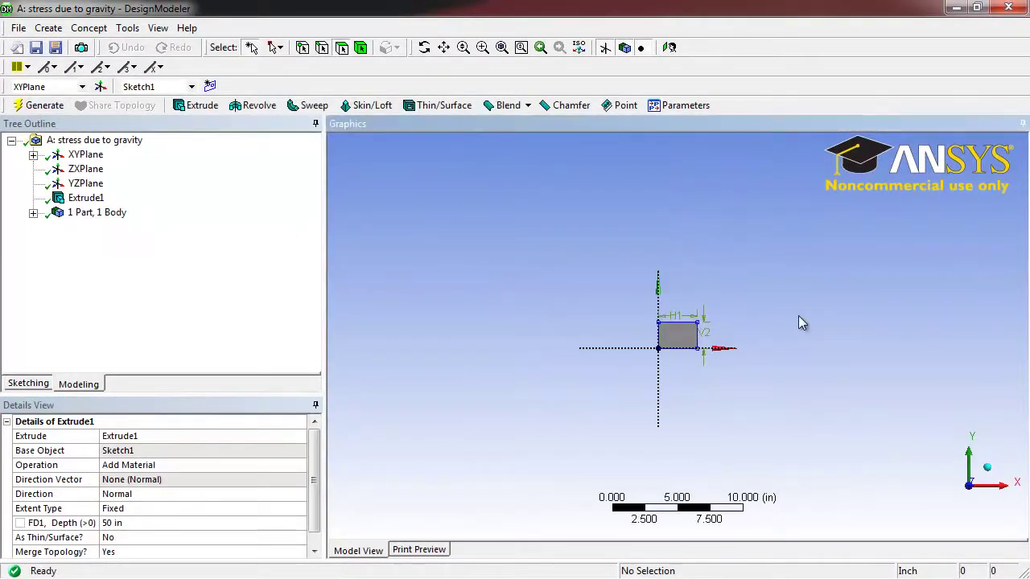
middle_click_drag(799, 319, 773, 323)
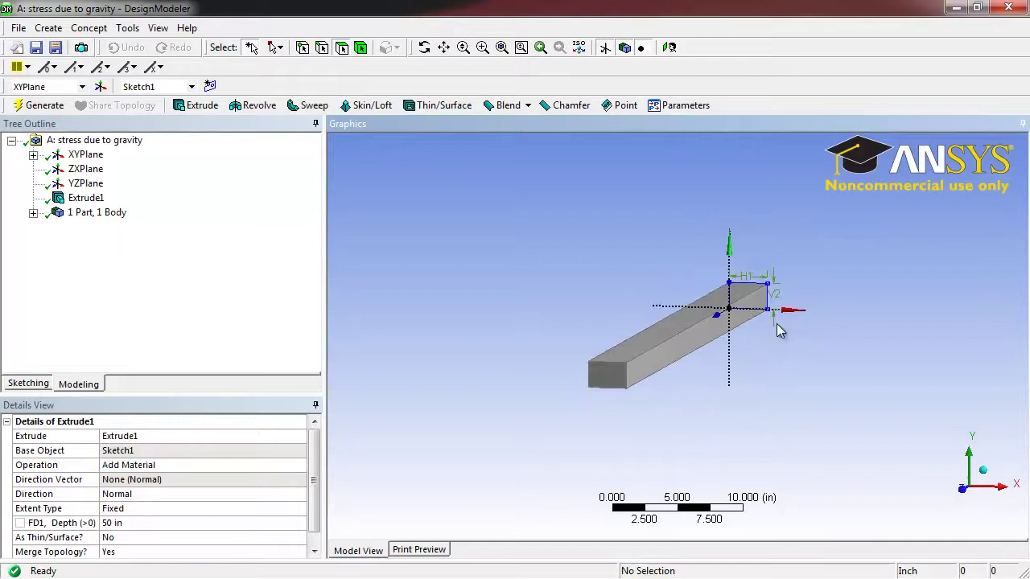
- Create Plane4 of type From Face on the bar's far end face and generate it
left_click(100, 86)
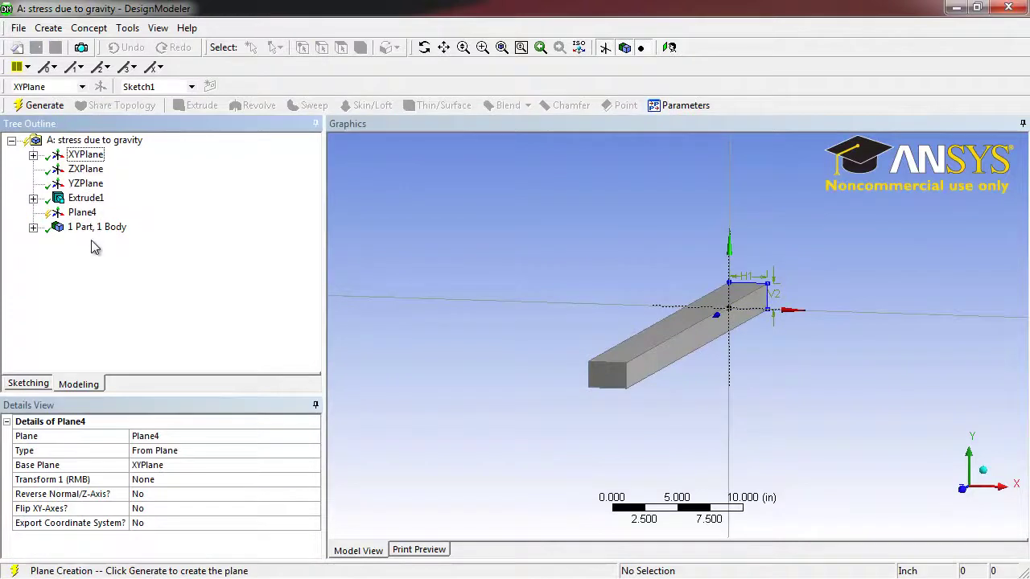
left_click(207, 451)
left_click(311, 451)
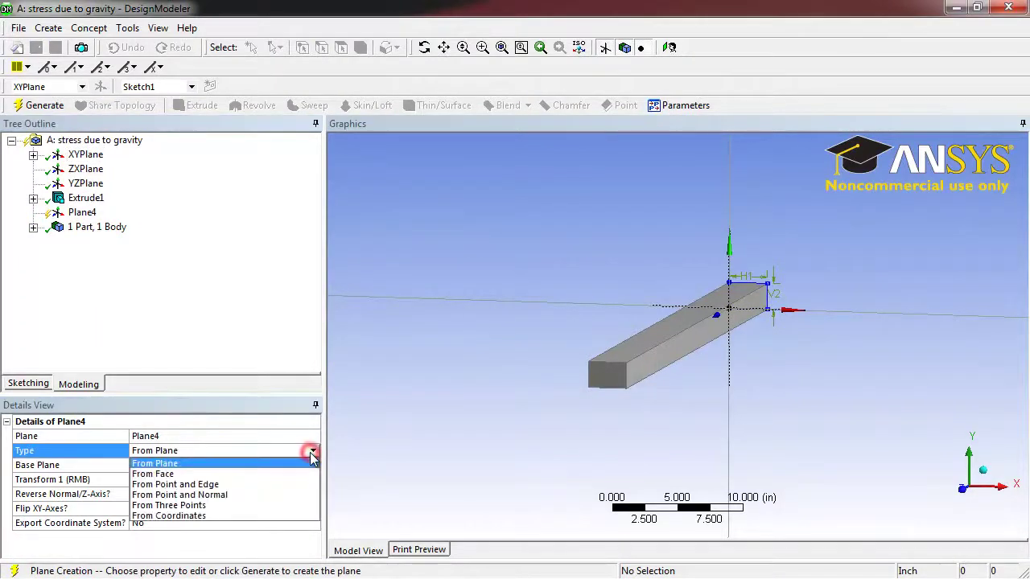
left_click(264, 473)
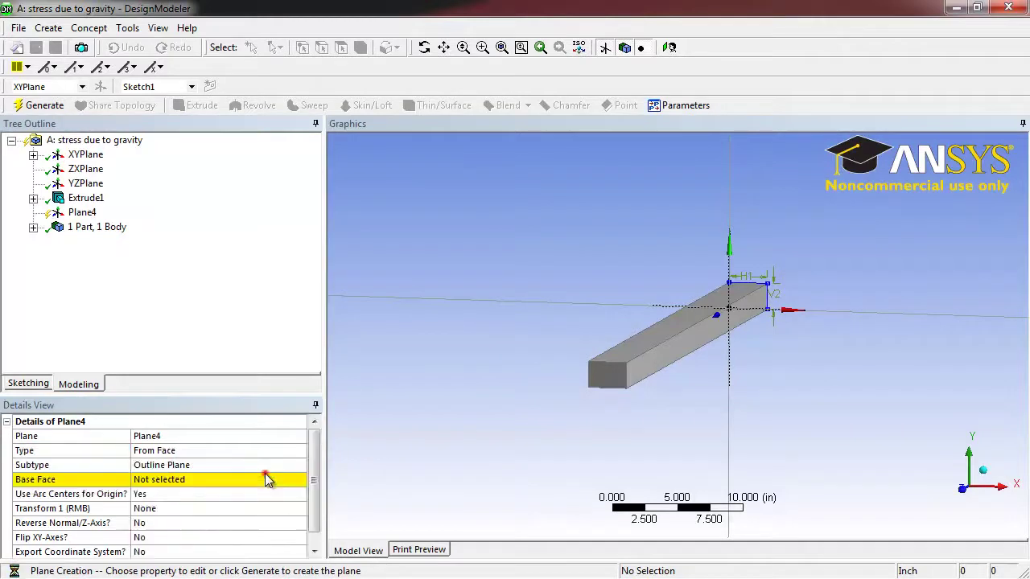
left_click(176, 481)
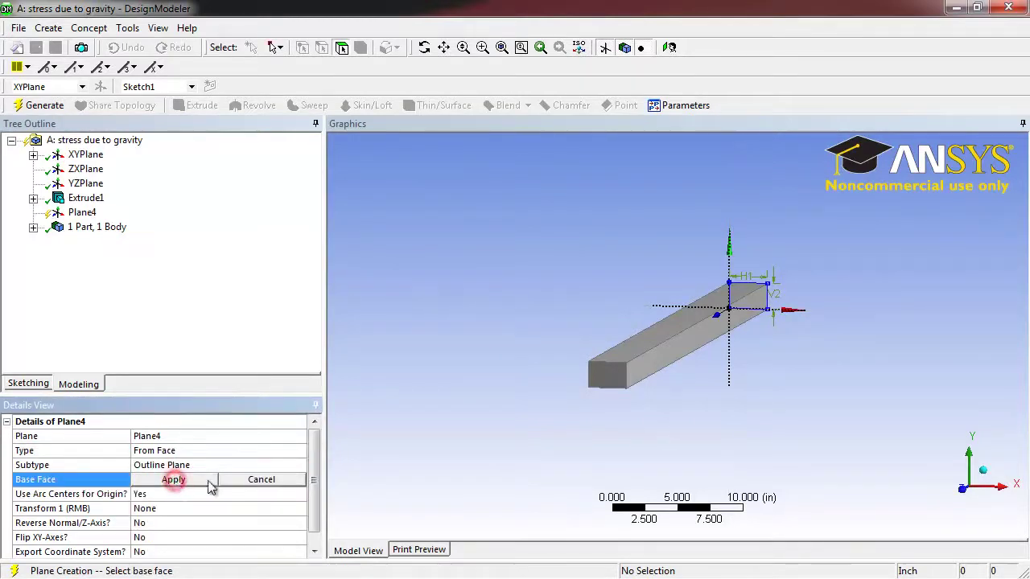
left_click(608, 376)
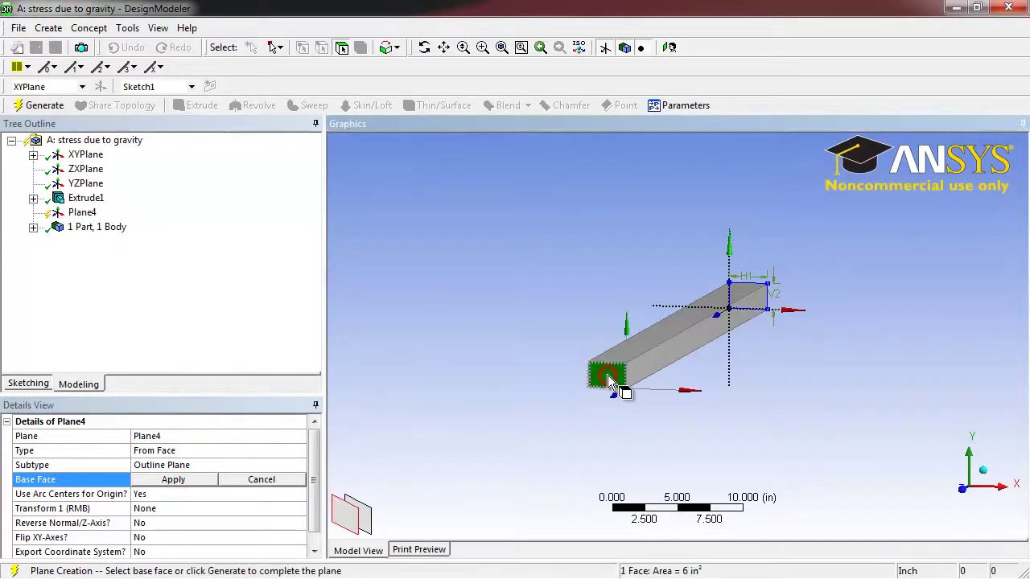
left_click(176, 480)
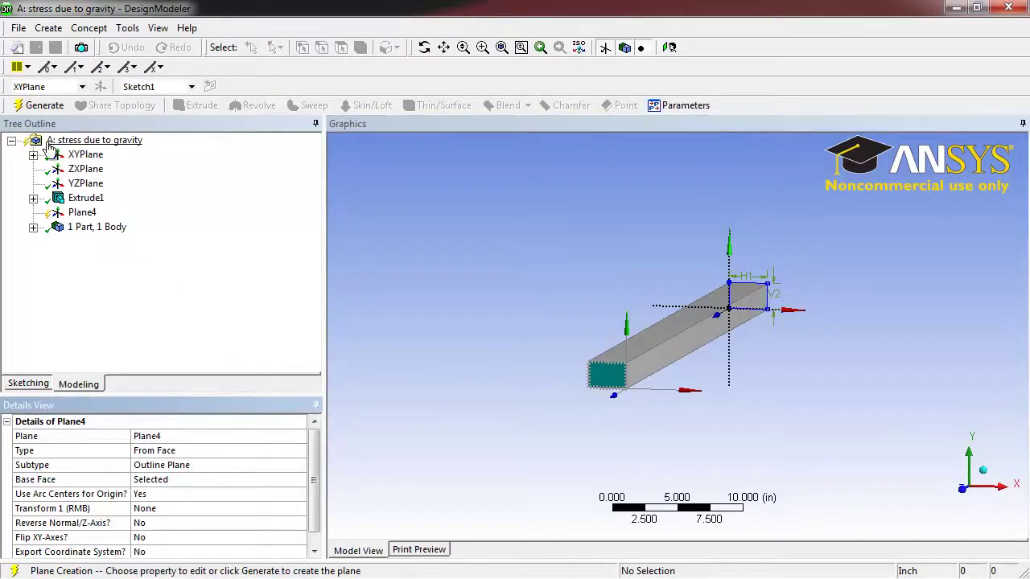
left_click(42, 108)
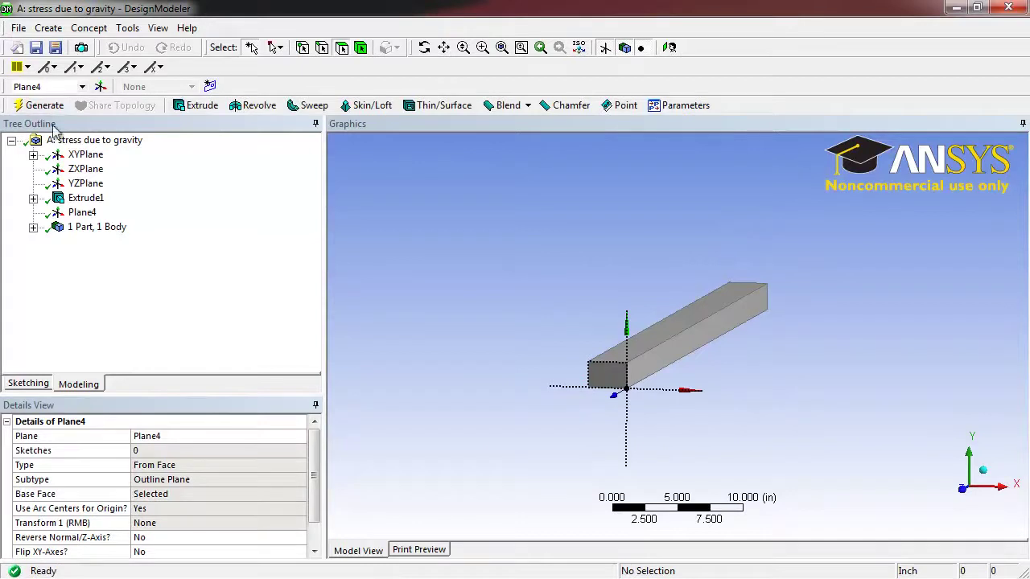
- Start a new sketch on Plane4, viewed face-on
left_click(84, 215)
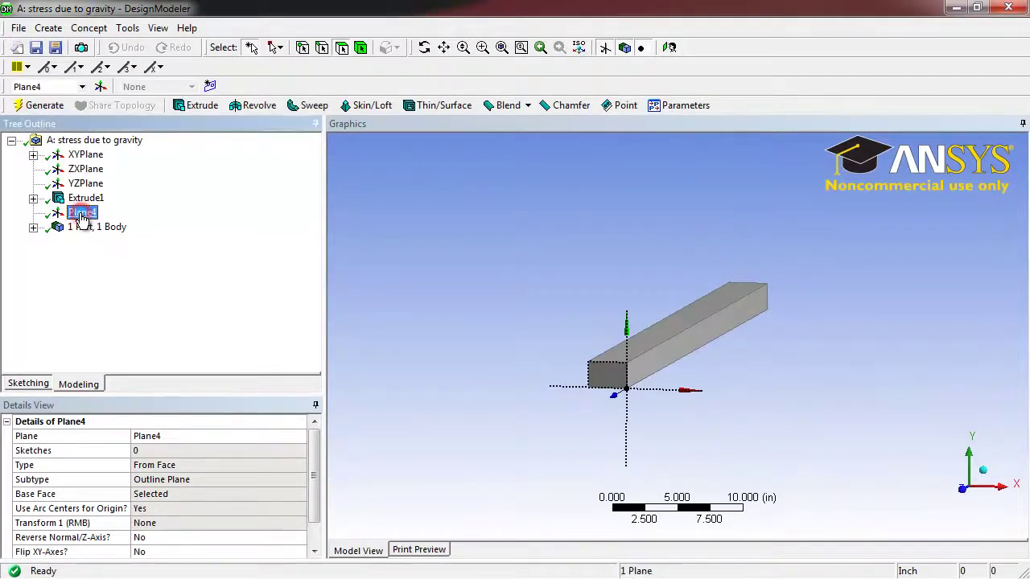
left_click(669, 48)
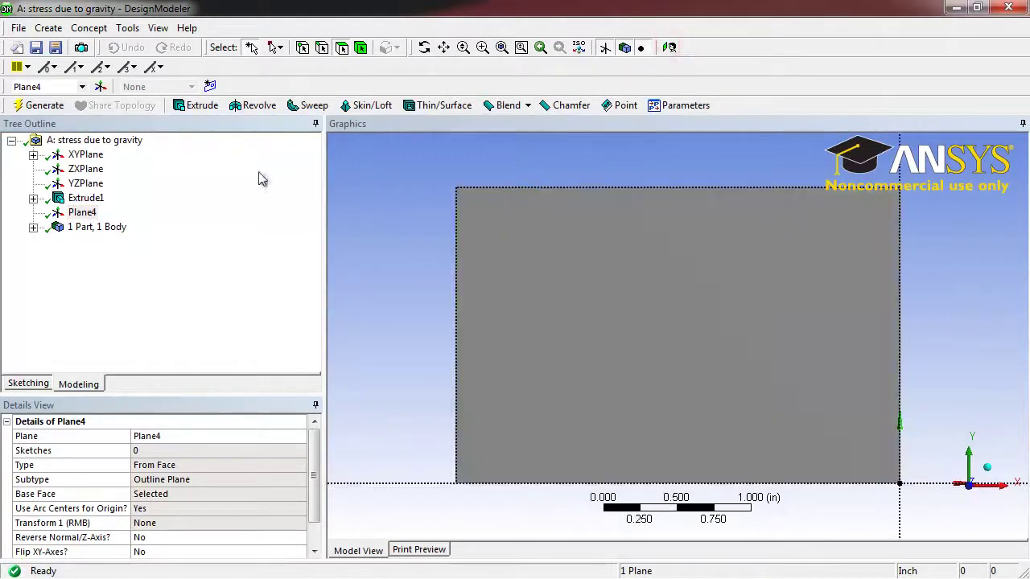
left_click(210, 86)
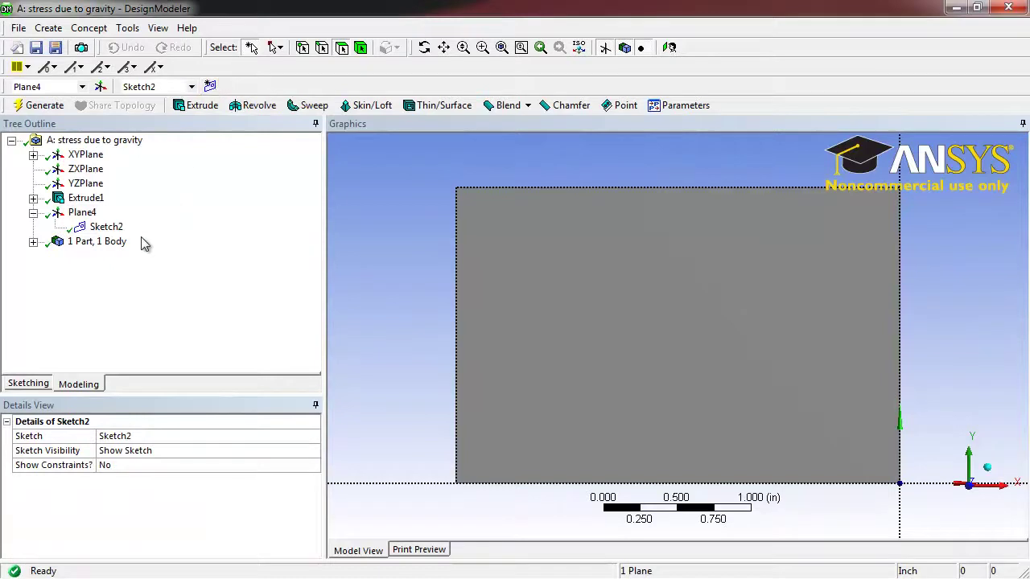
left_click(434, 291)
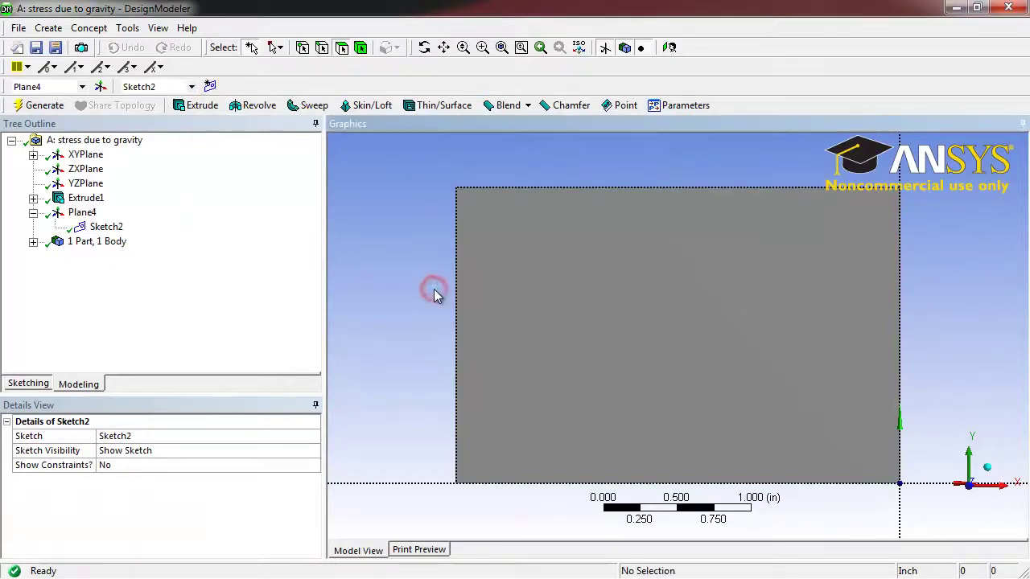
scroll(433, 295, "down", 4)
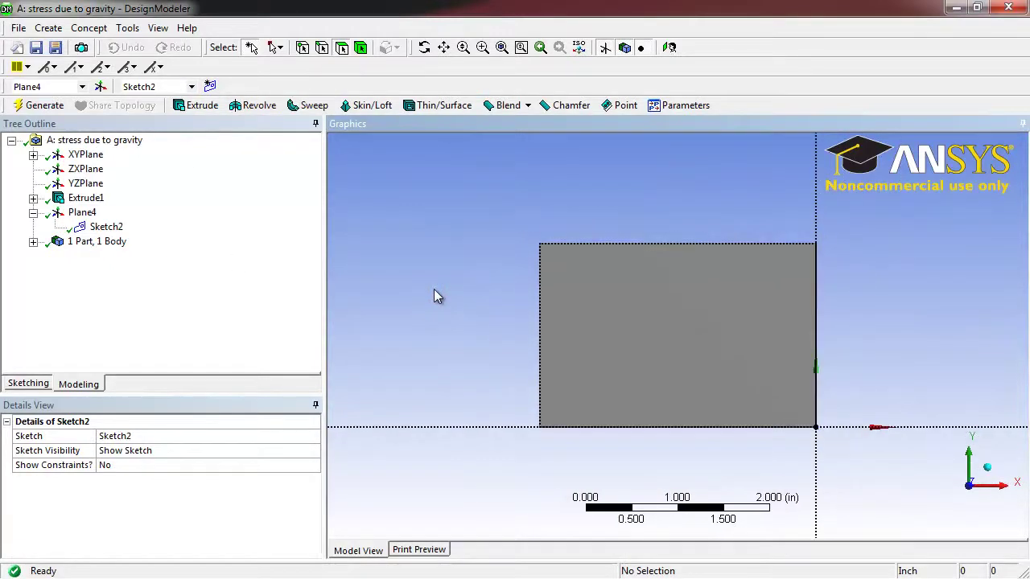
scroll(433, 295, "down", 1)
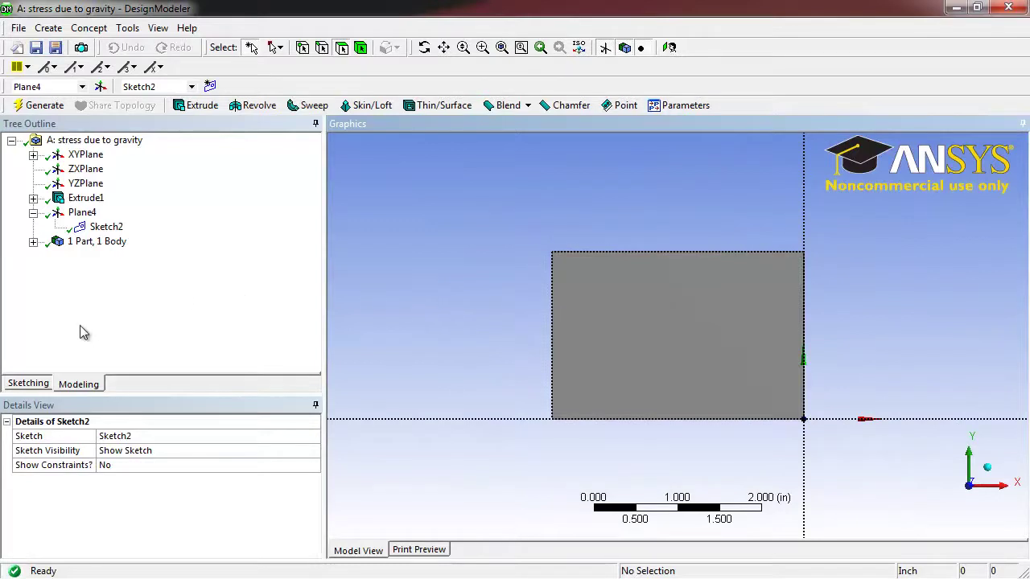
- Draw a rectangle enclosing the bar's square end face
left_click(27, 385)
left_click(43, 233)
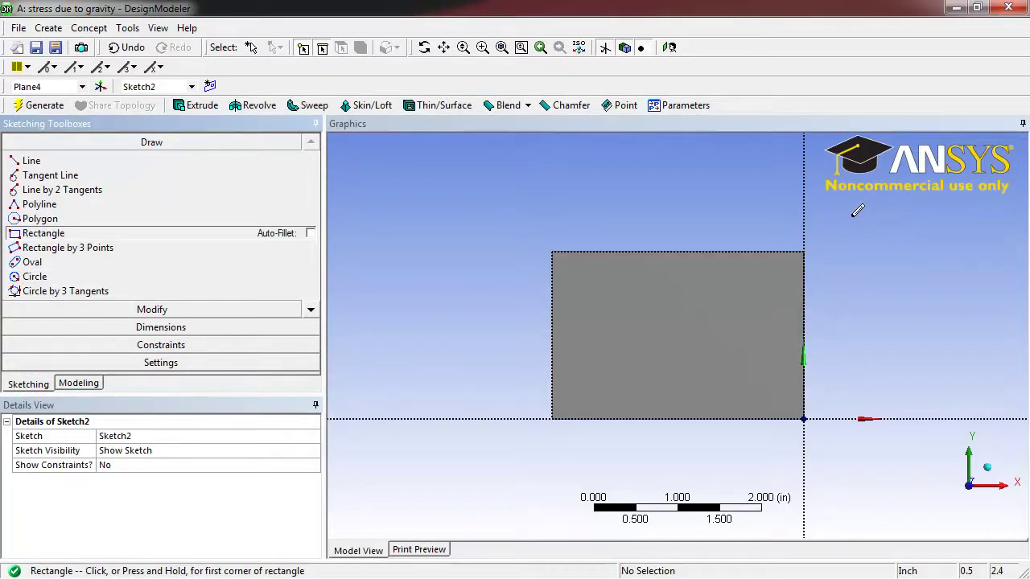
left_click(845, 194)
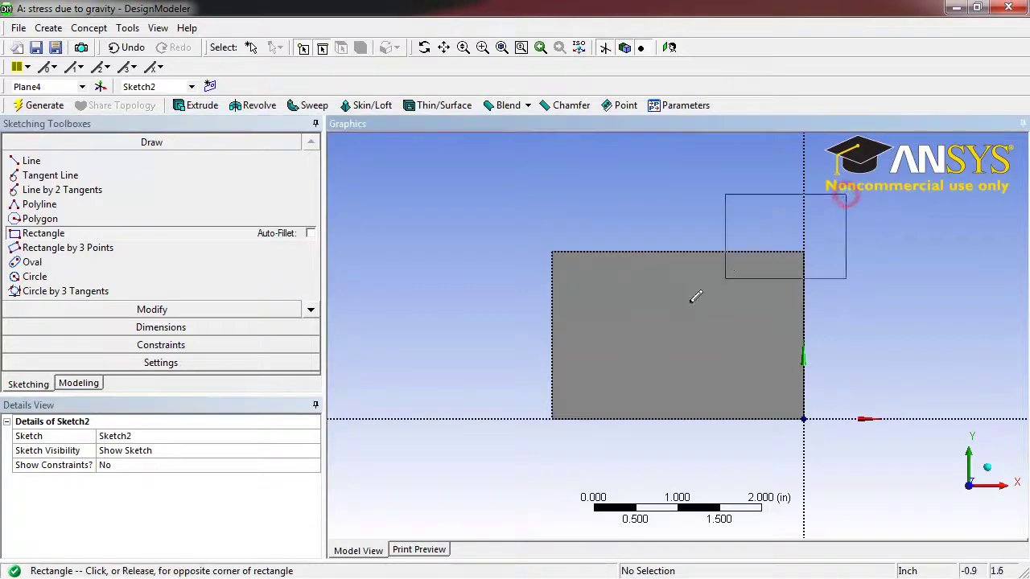
left_click(506, 468)
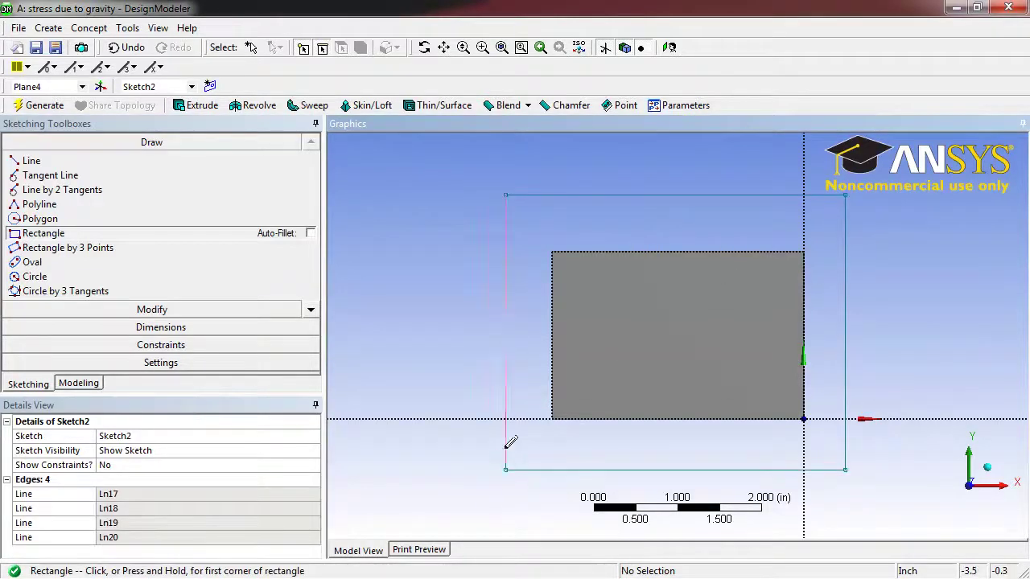
- Add width H1 and height V2 dimensions to the rectangle's top and left edges
left_click(174, 328)
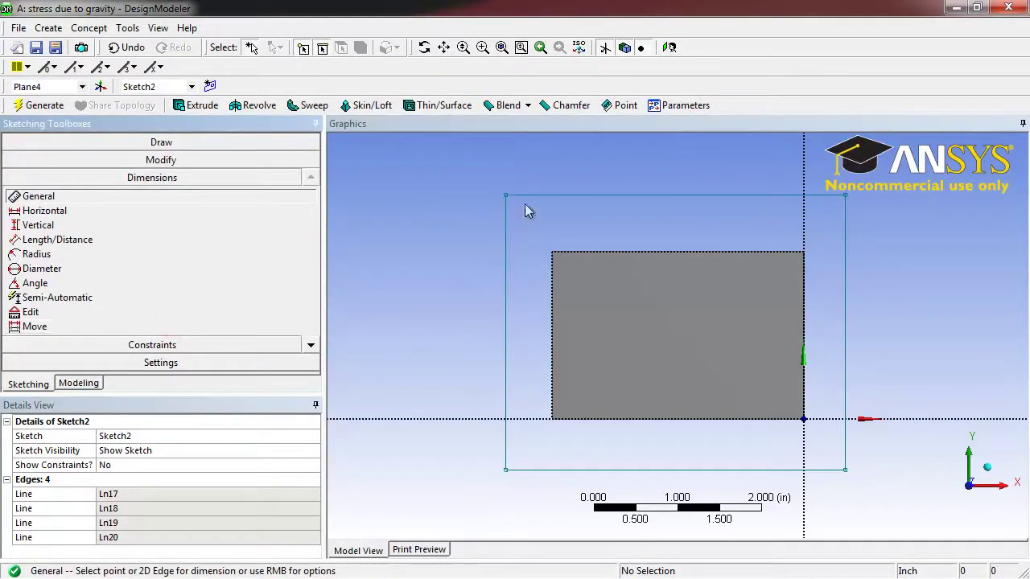
left_click(591, 195)
left_click(593, 173)
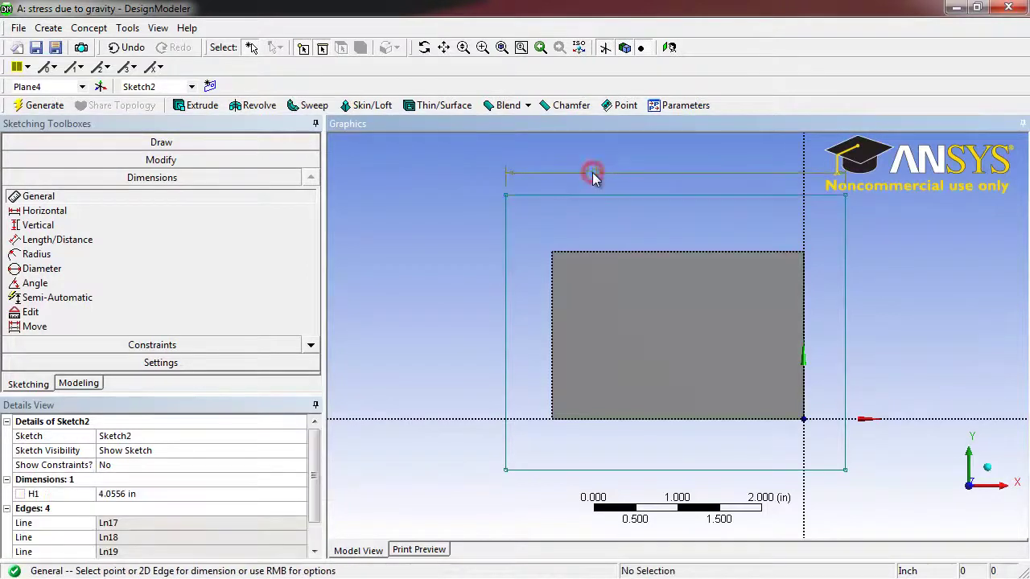
left_click(505, 296)
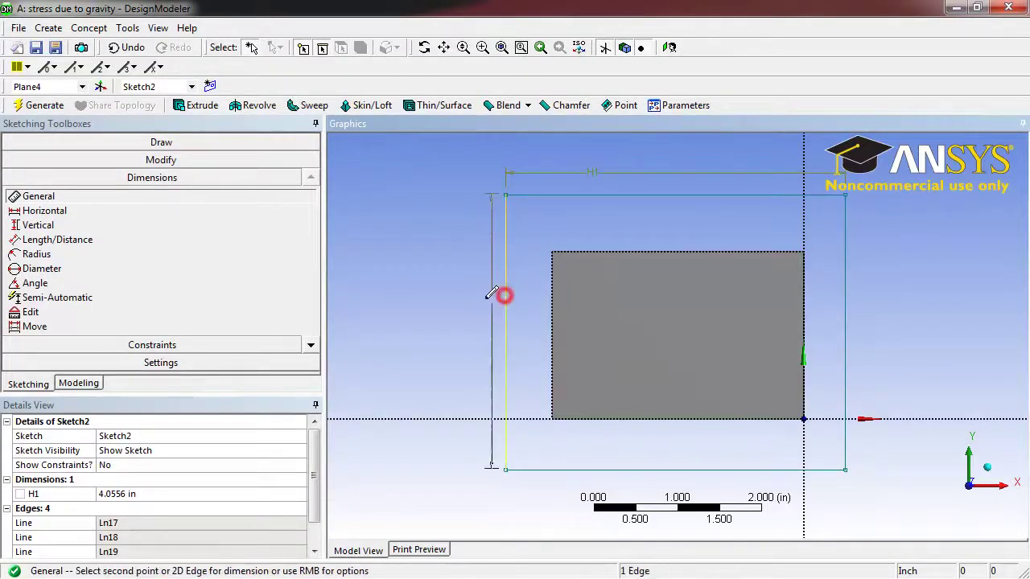
left_click(474, 300)
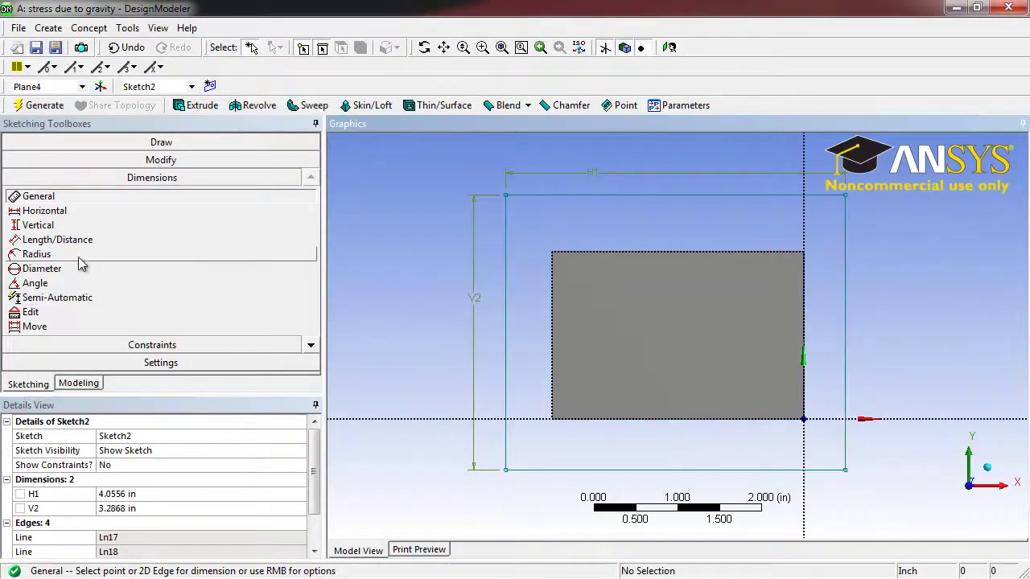
- Add offset dimensions H3 from the right edge to the Y axis and V4 from bottom edge to X axis
left_click(59, 213)
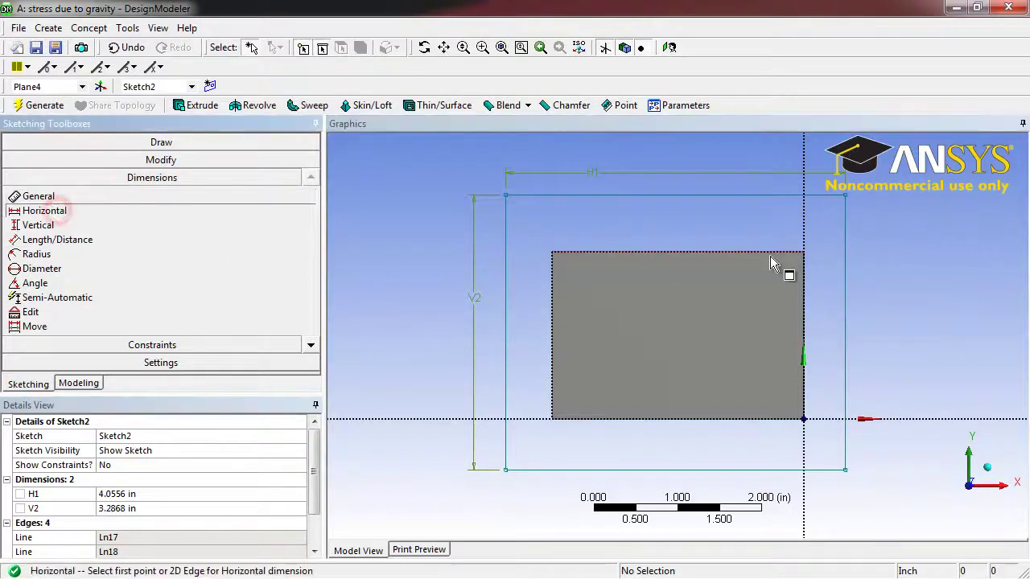
left_click(849, 226)
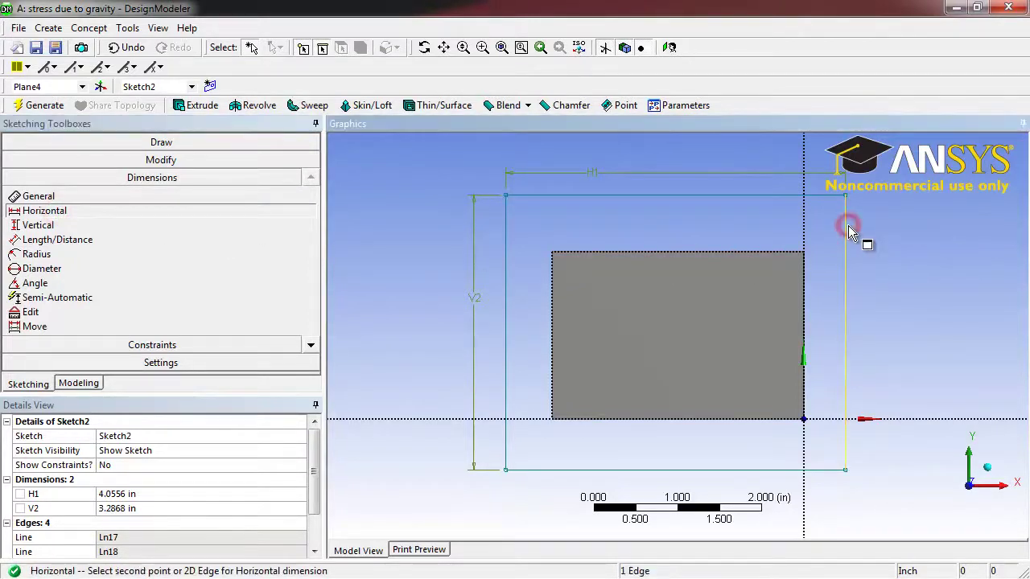
left_click(803, 229)
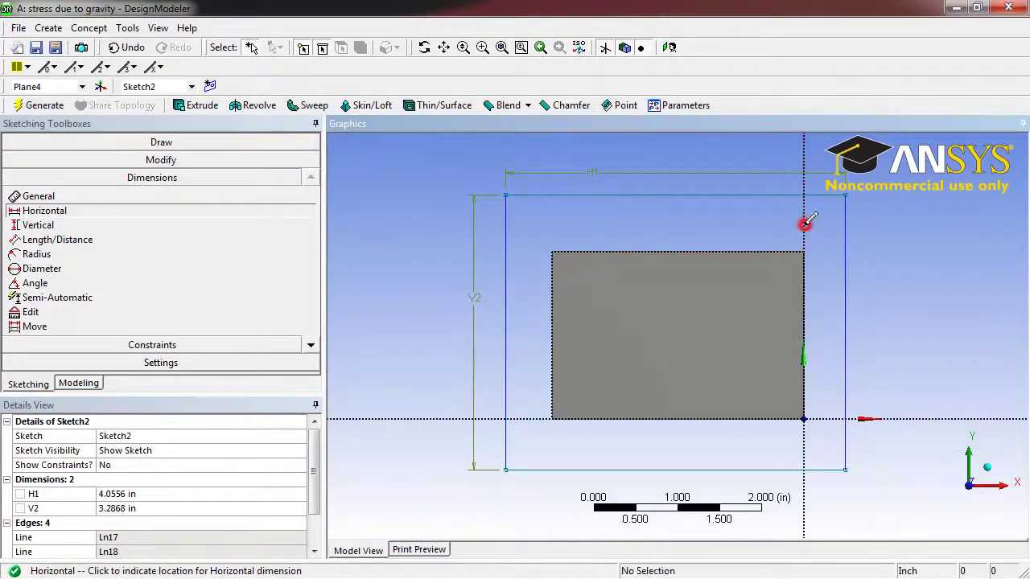
left_click(822, 236)
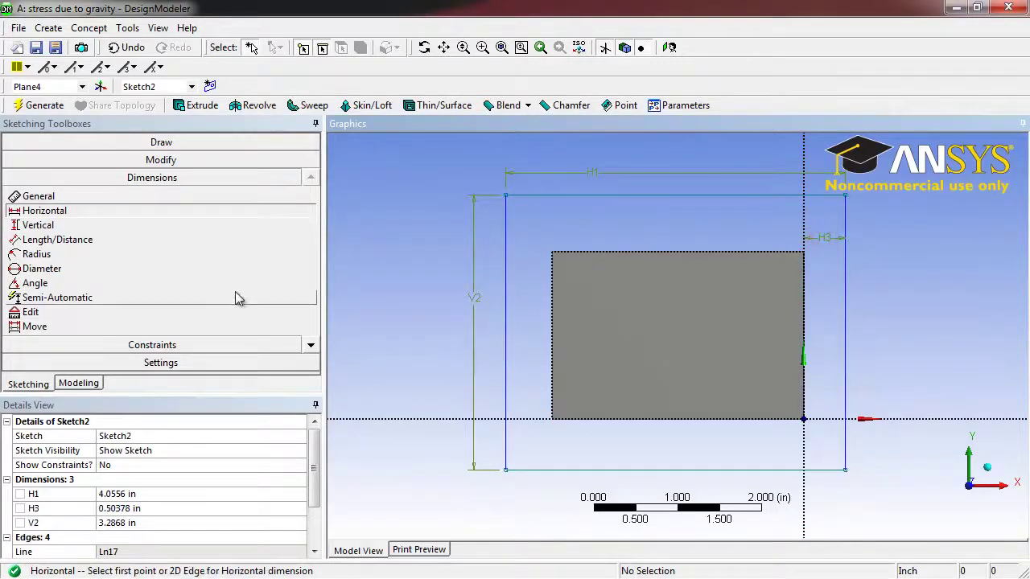
left_click(86, 225)
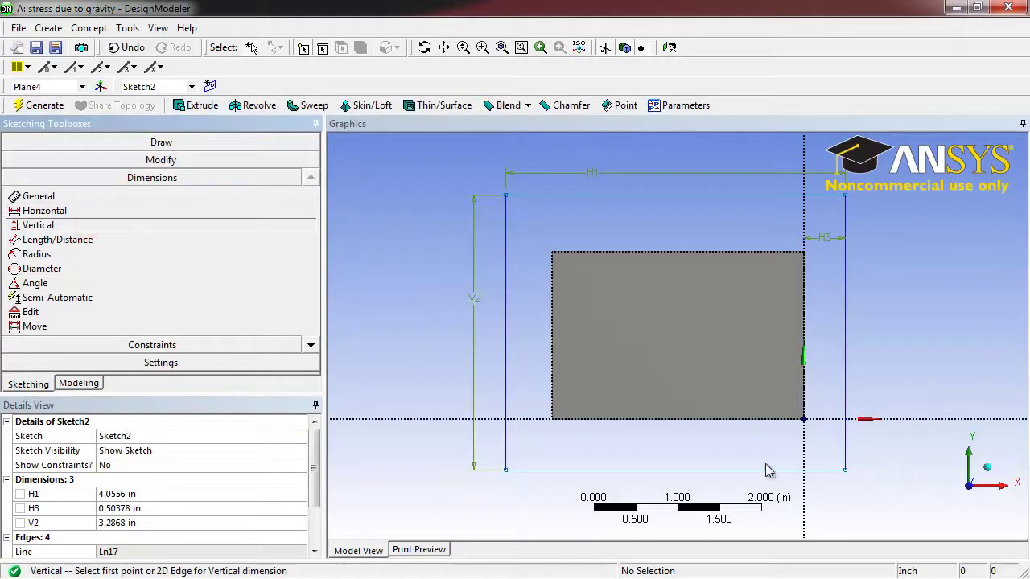
left_click(711, 471)
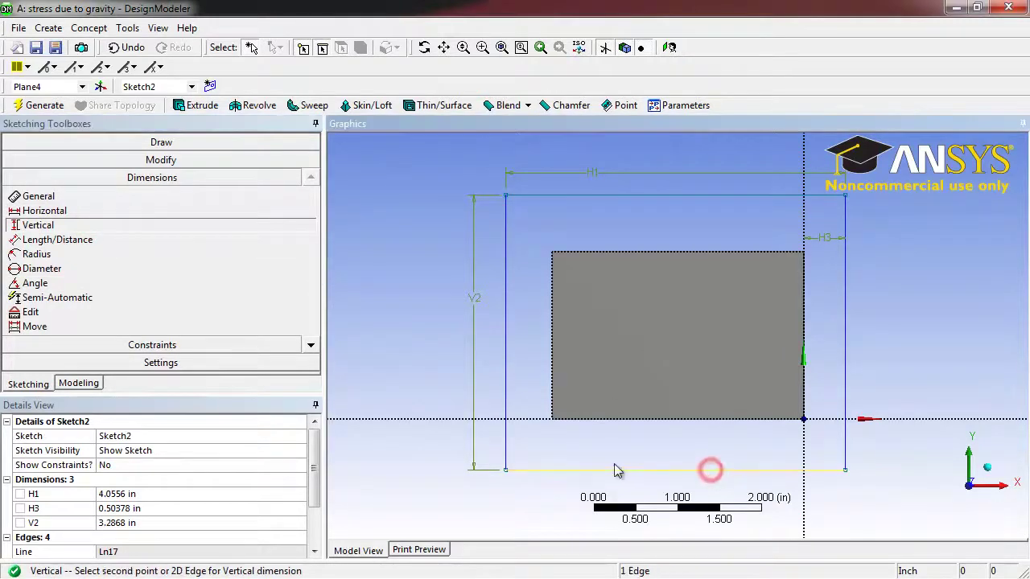
left_click(528, 419)
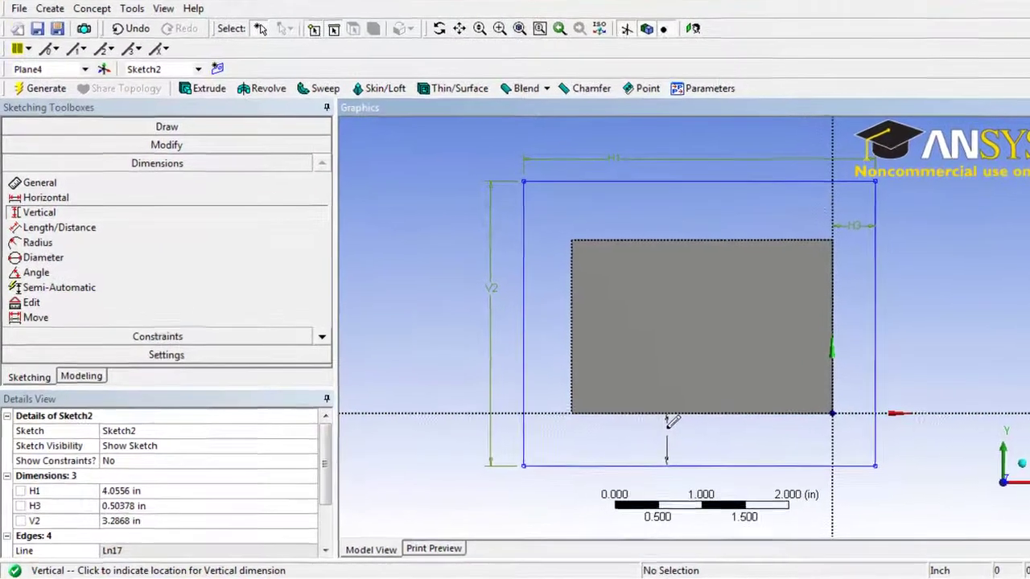
left_click(644, 438)
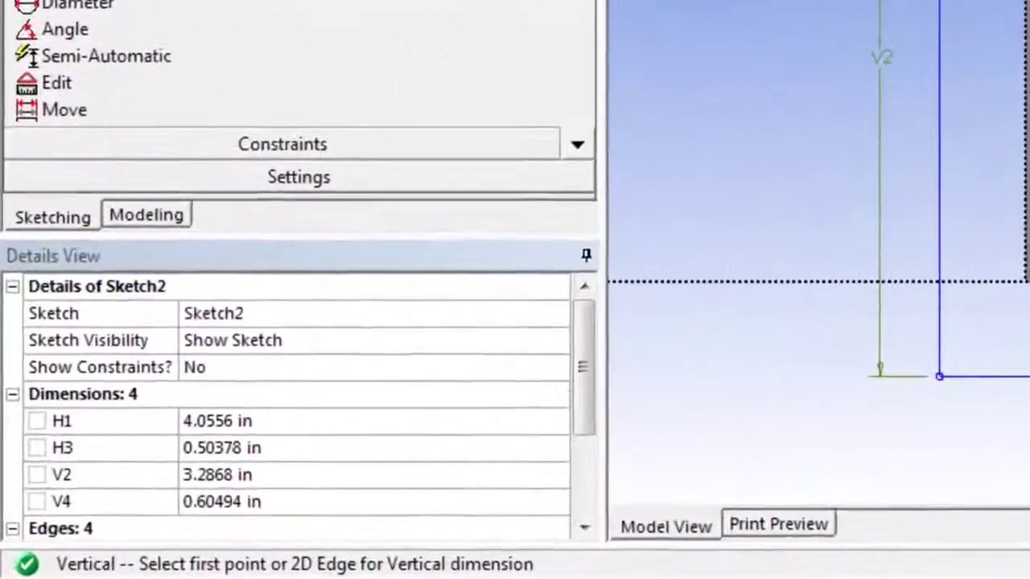
- Set width H1 to 9 in and horizontal offset H3 to 3 in
left_click(311, 408)
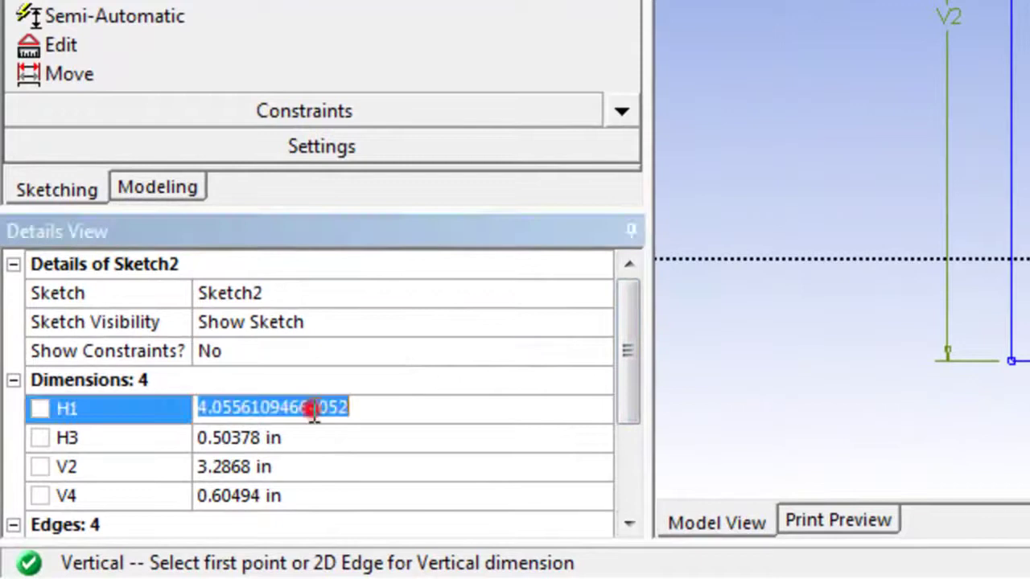
type("9")
key("Return")
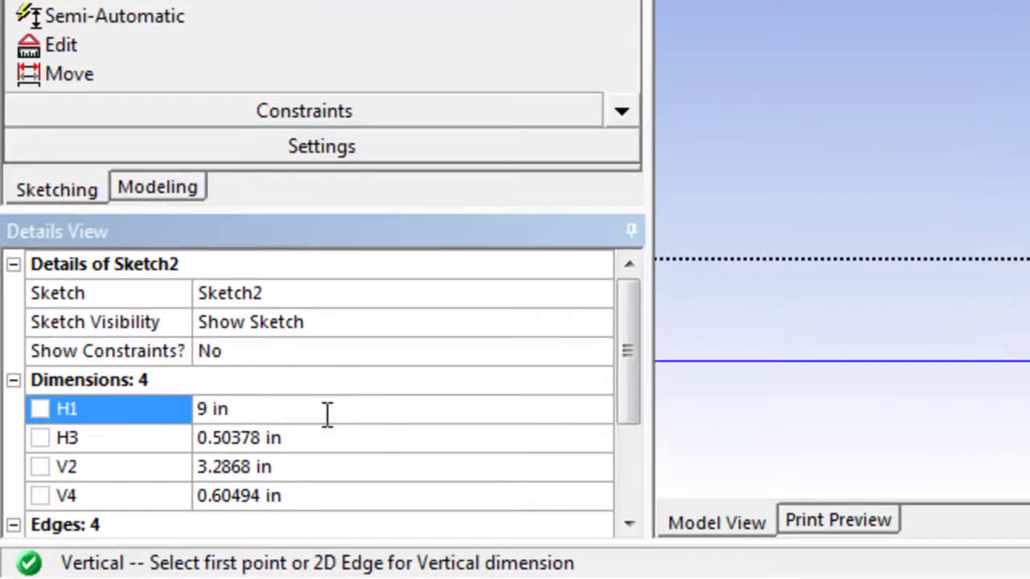
left_click(290, 436)
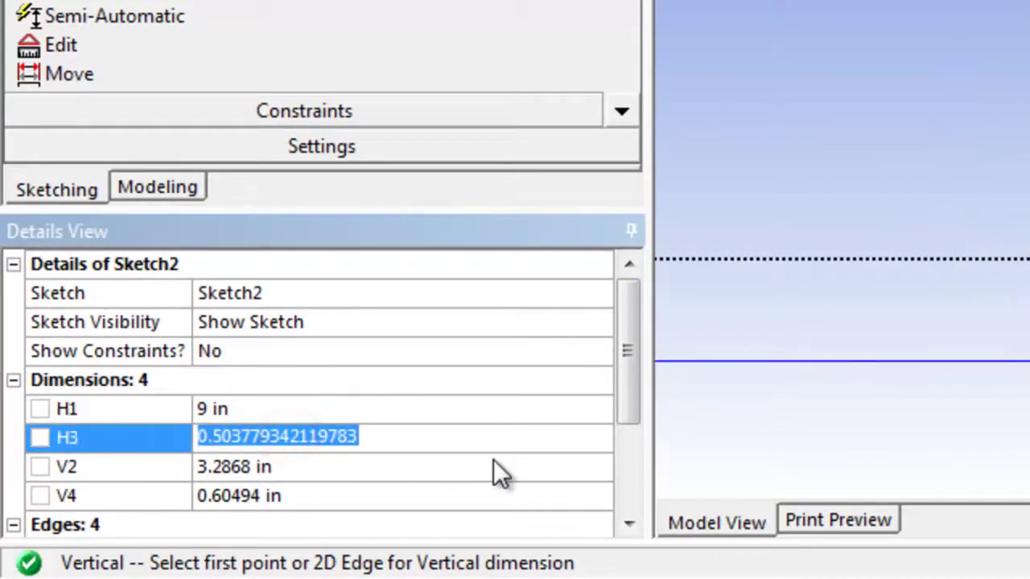
type("3")
key("Return")
- Set height V2 to 6 in and vertical offset V4 to 2 in
left_click(313, 465)
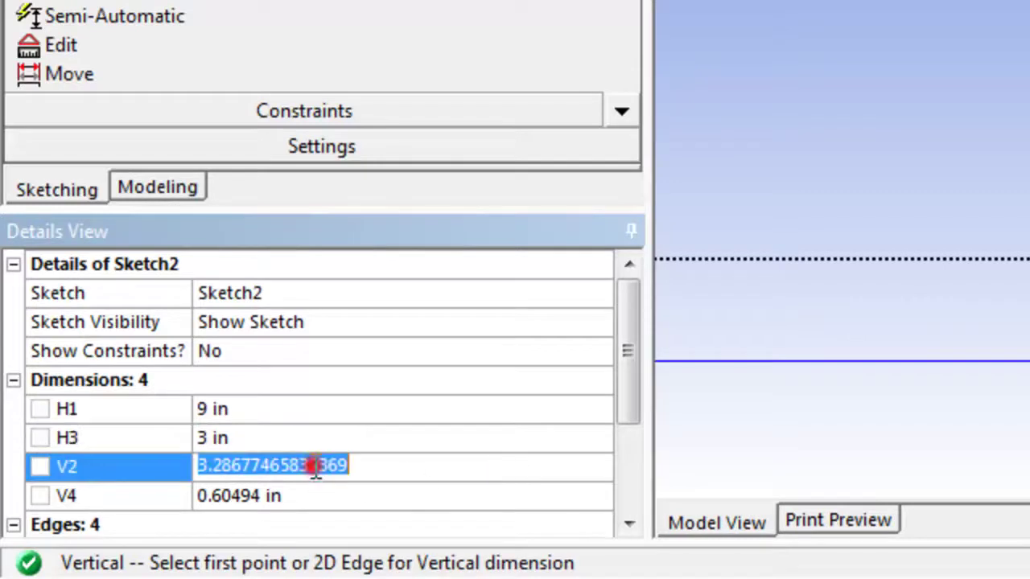
type("6")
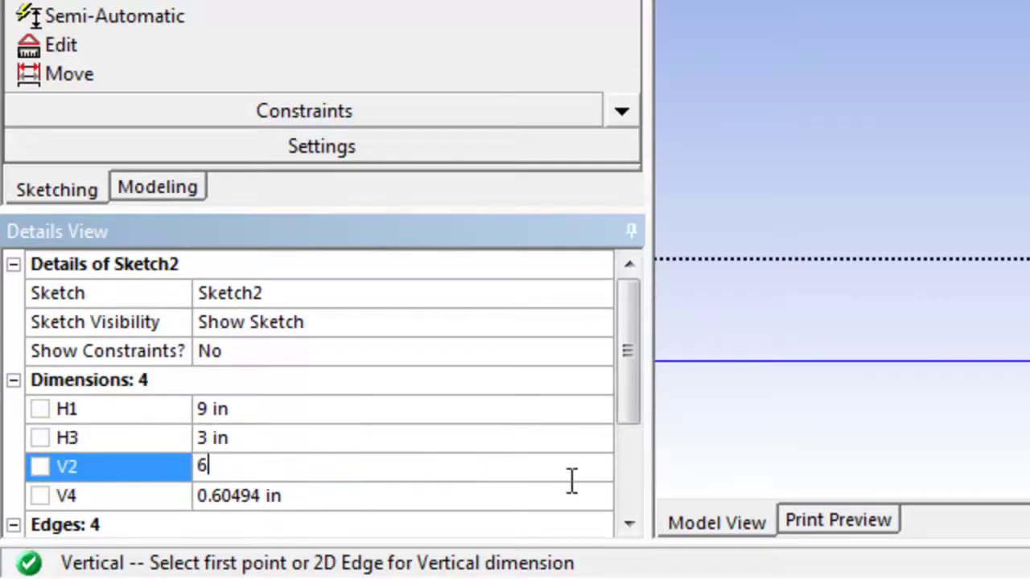
key("Return")
left_click(469, 497)
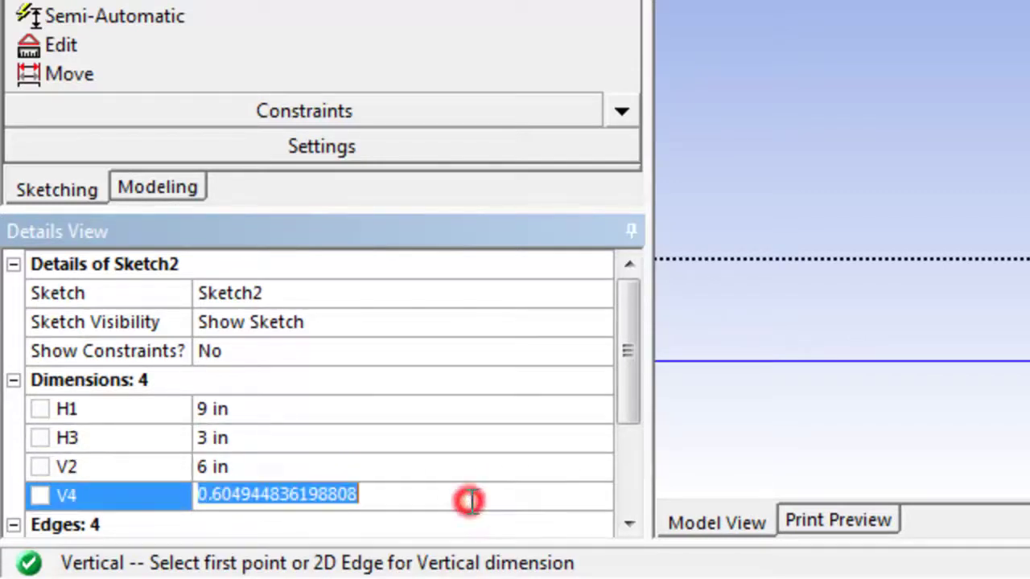
type("2")
key("Return")
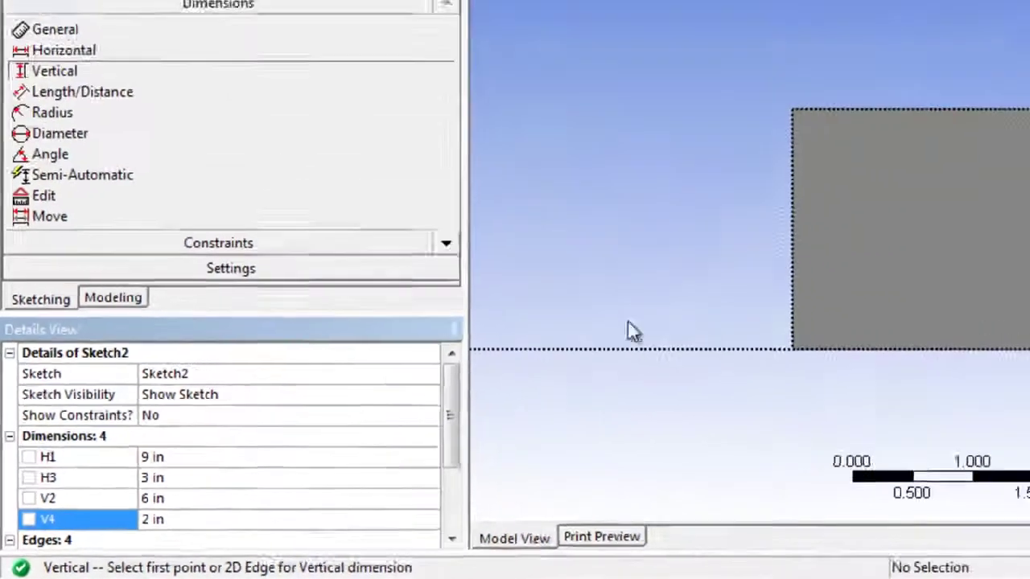
left_click(916, 102)
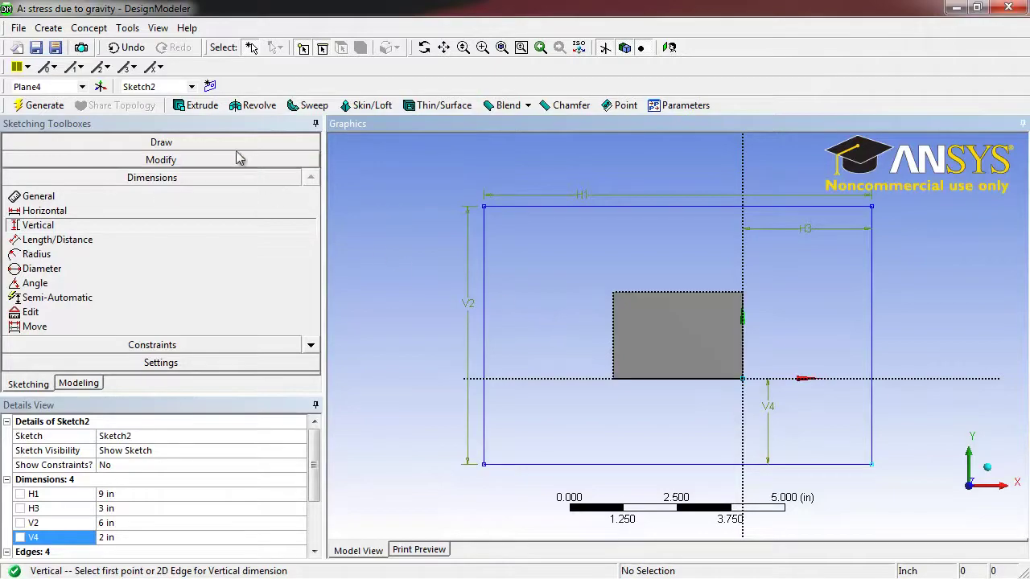
- Extrude Sketch2's 9 × 6 in rectangle 6 in deep and generate Extrude2
left_click(202, 107)
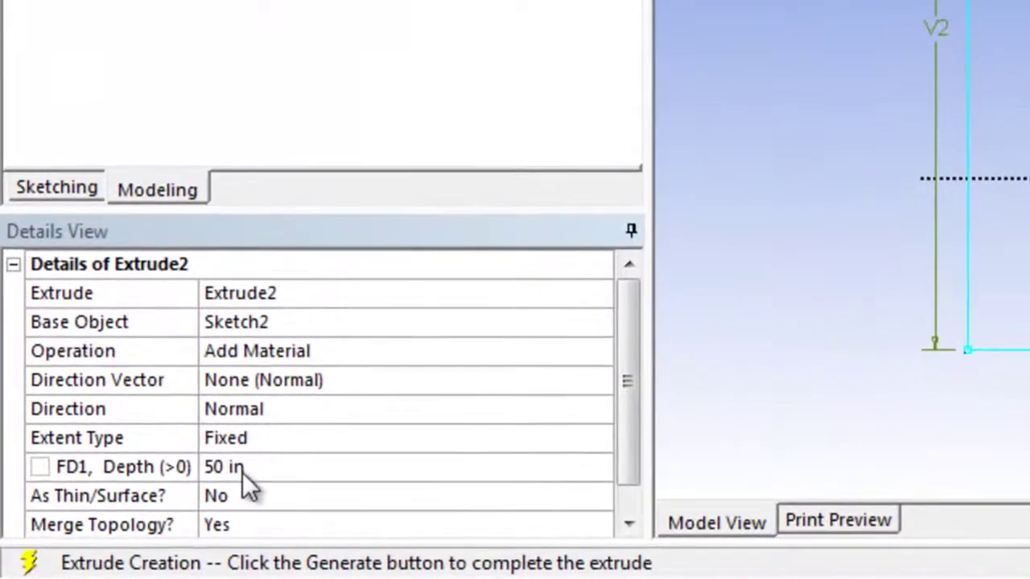
left_click(242, 472)
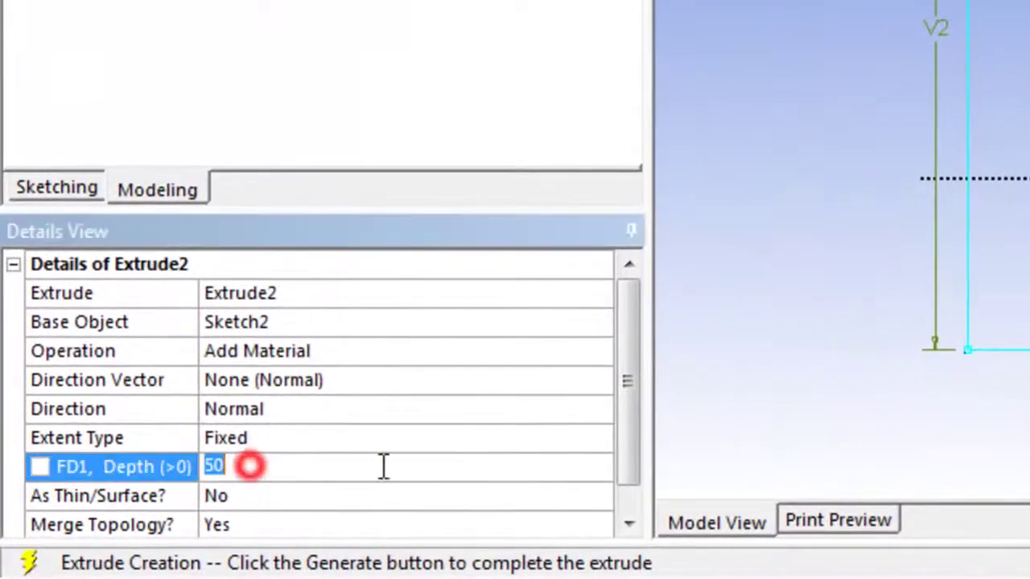
type("6")
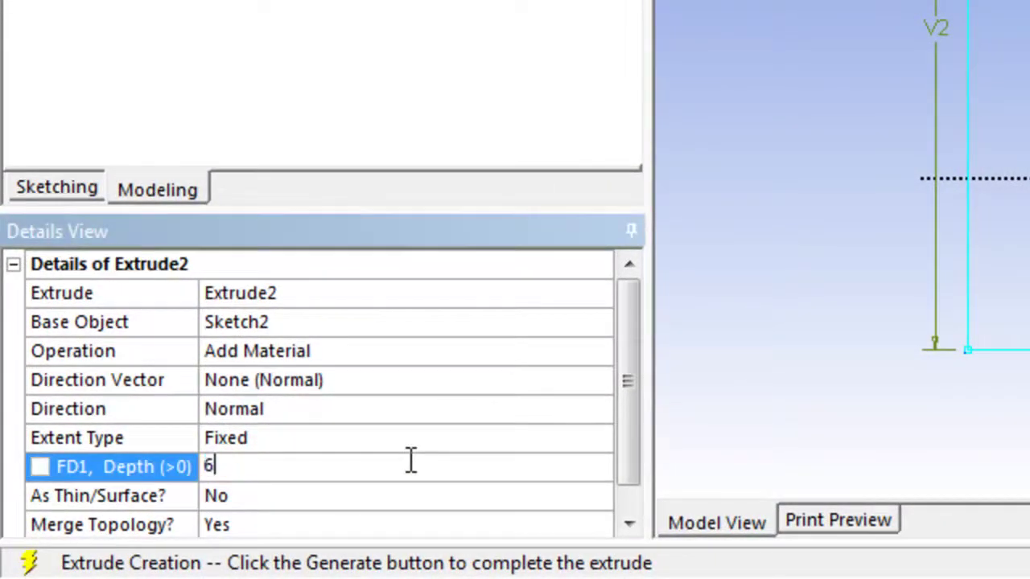
key("Return")
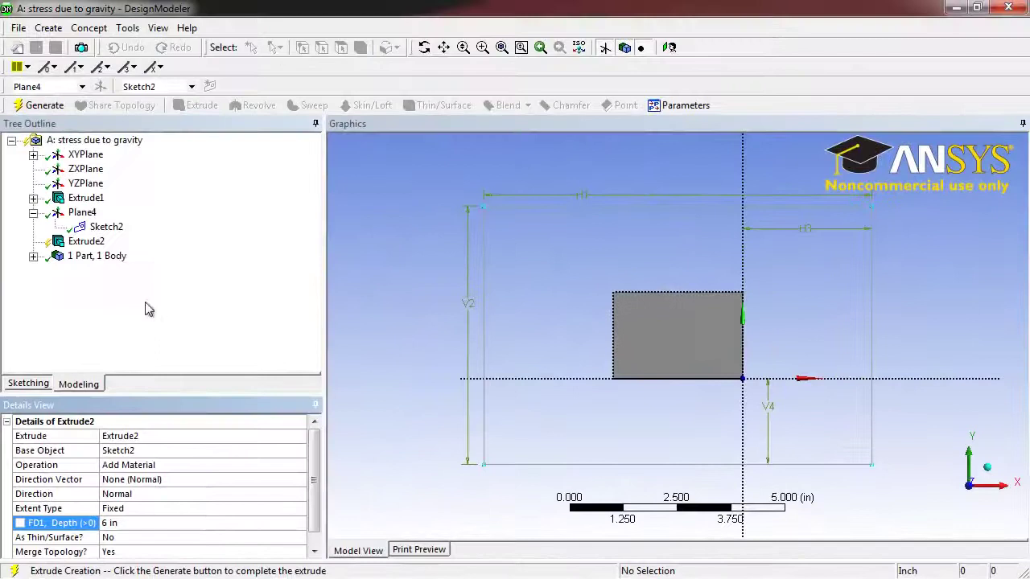
left_click(44, 106)
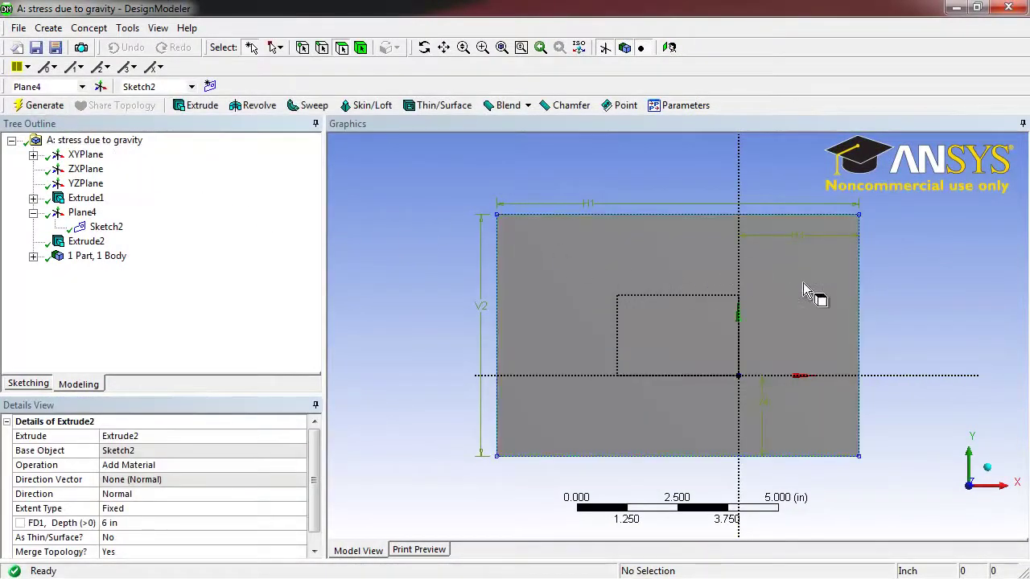
- Orbit and zoom out to see the 6 in block on the end of the 50 in bar
middle_click_drag(900, 273, 872, 280)
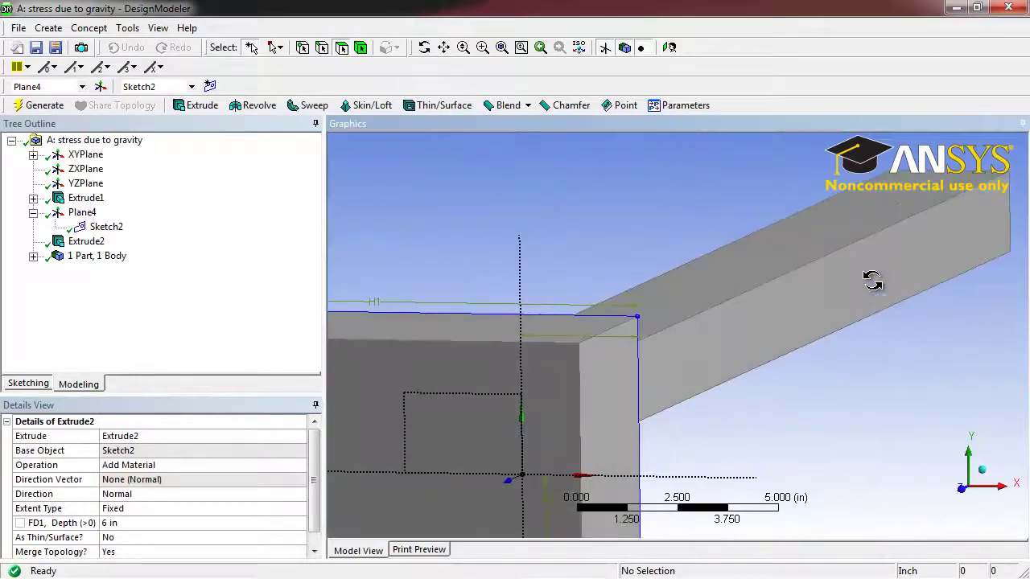
scroll(869, 290, "down", 5)
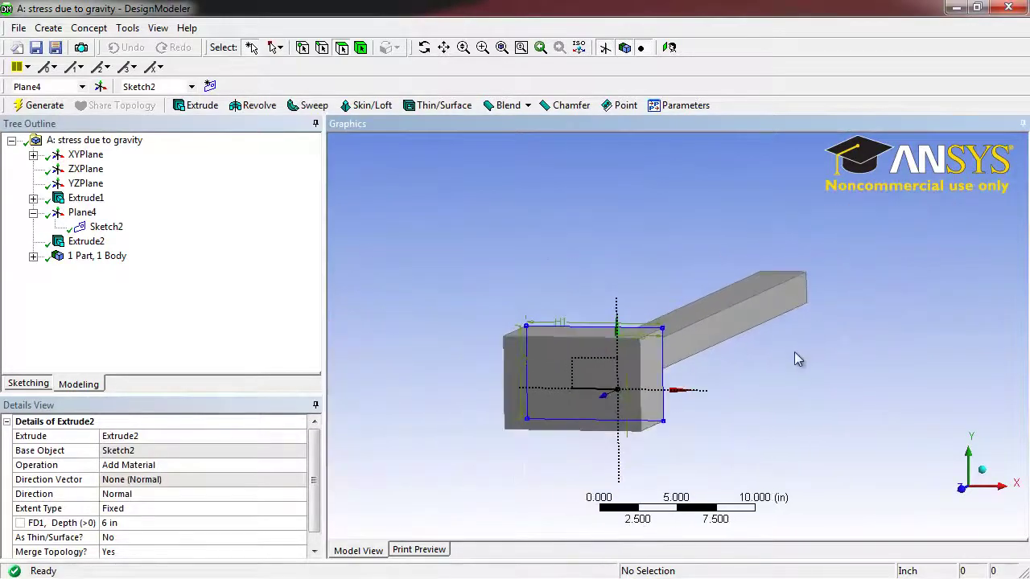
middle_click_drag(796, 359, 752, 361)
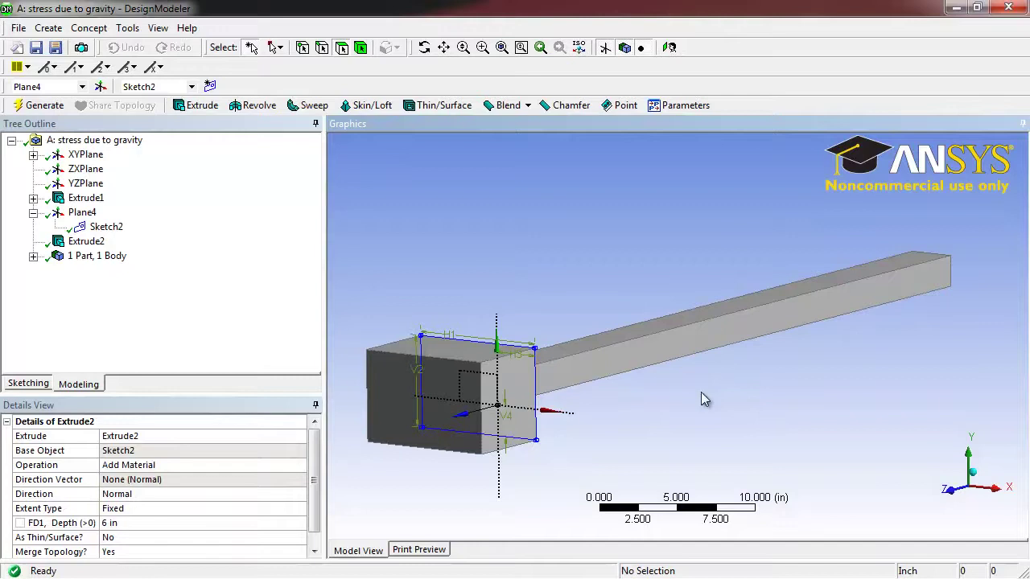
middle_click_drag(700, 392, 702, 392)
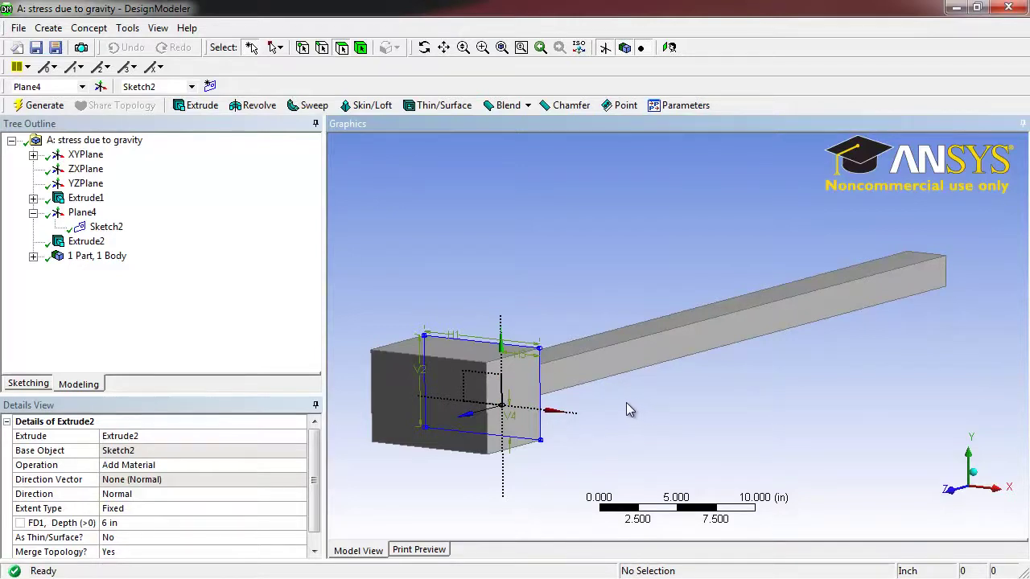
- Freeze the bar-and-block body by adding a Freeze1 feature
left_click(128, 28)
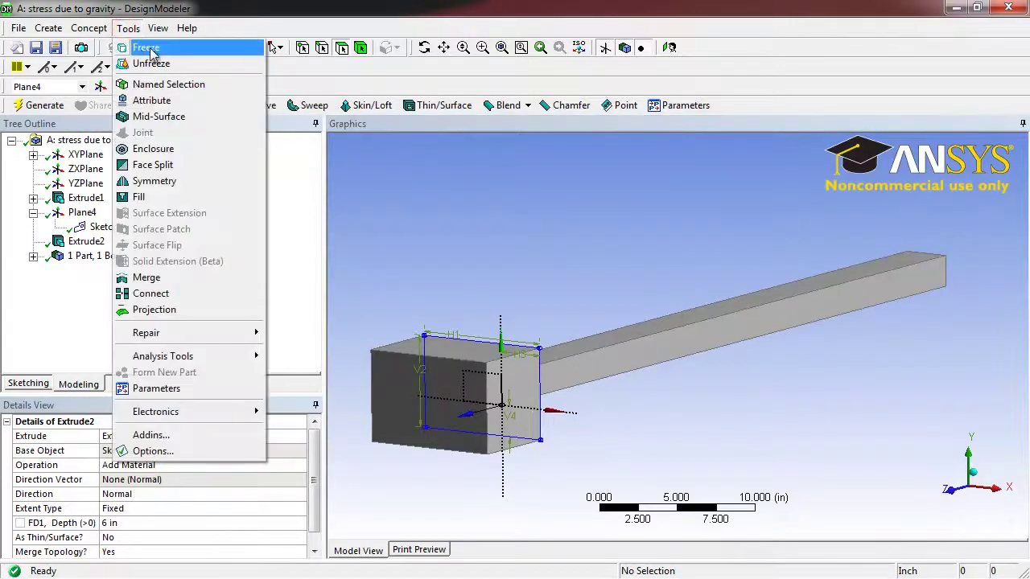
left_click(153, 50)
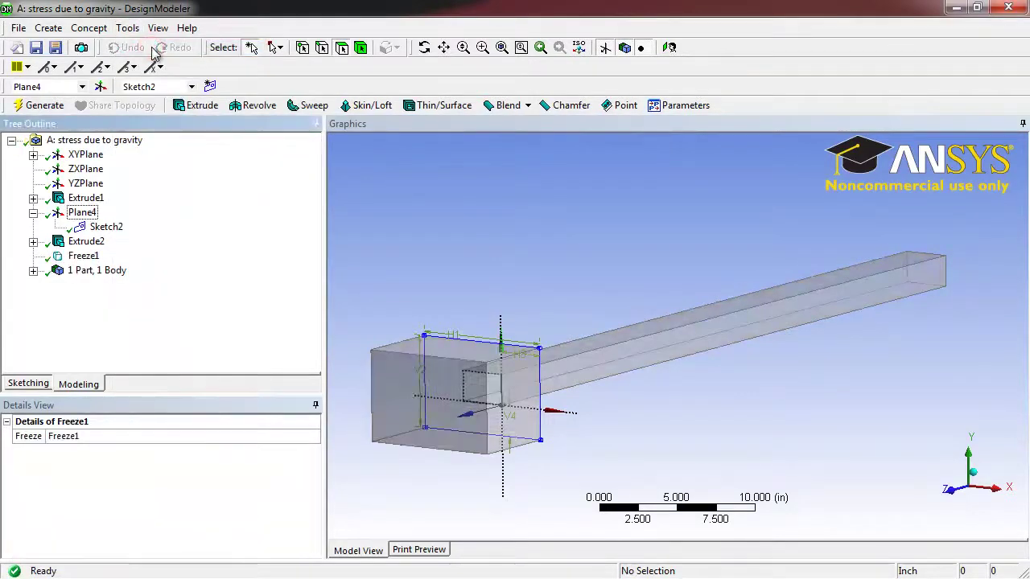
left_click(50, 28)
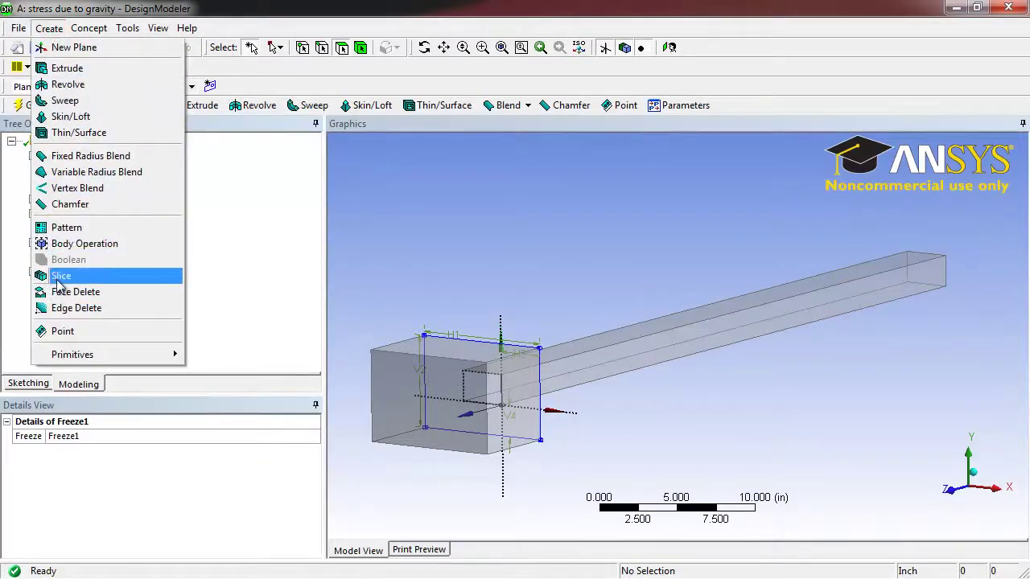
- Create Slice1 on base plane Plane4 and generate it to split the model into two bodies
left_click(61, 276)
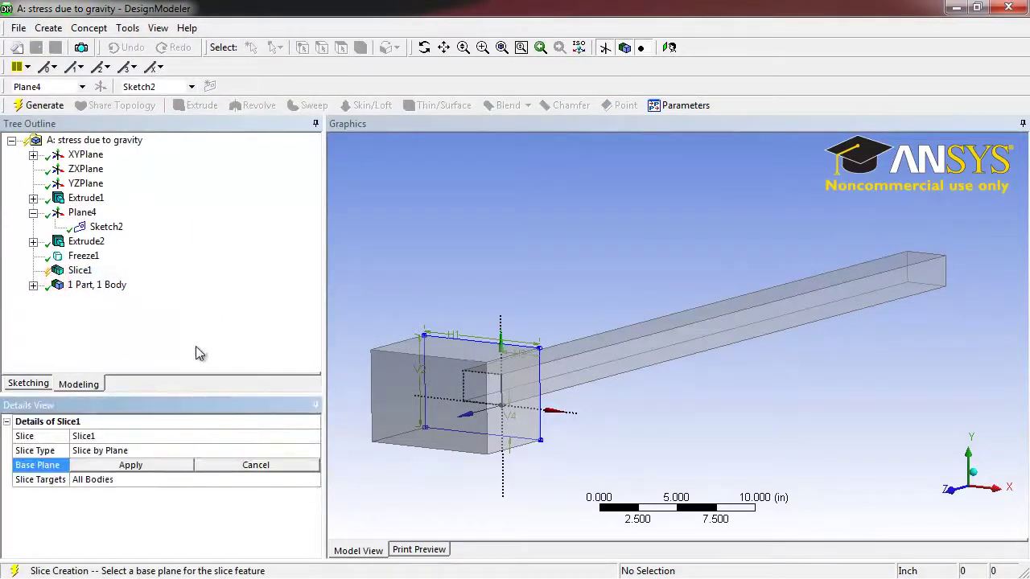
left_click(132, 465)
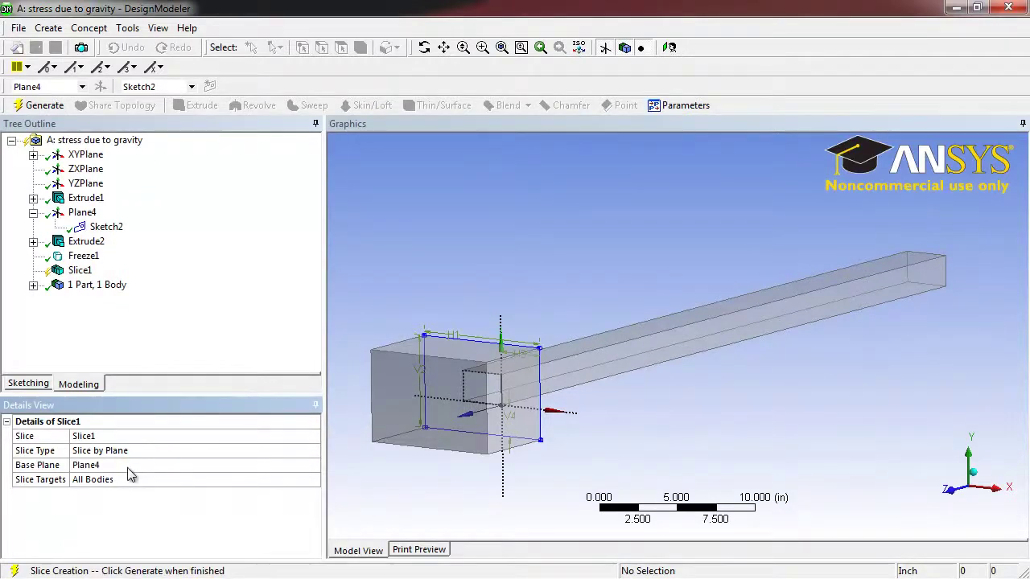
left_click(41, 105)
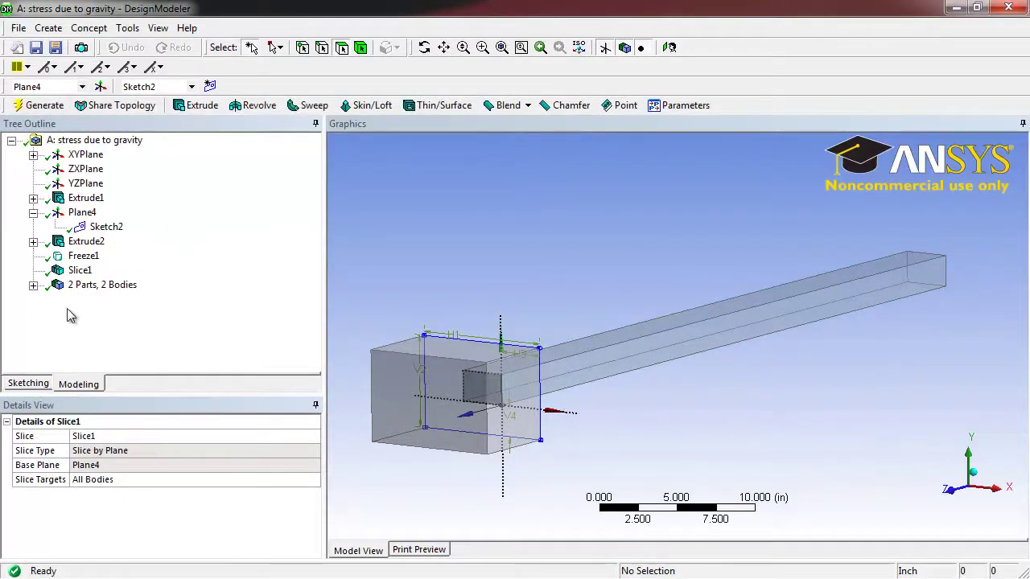
- Check the two Solid volumes: the 324 in³ block and the 300 in³ bar
left_click(33, 285)
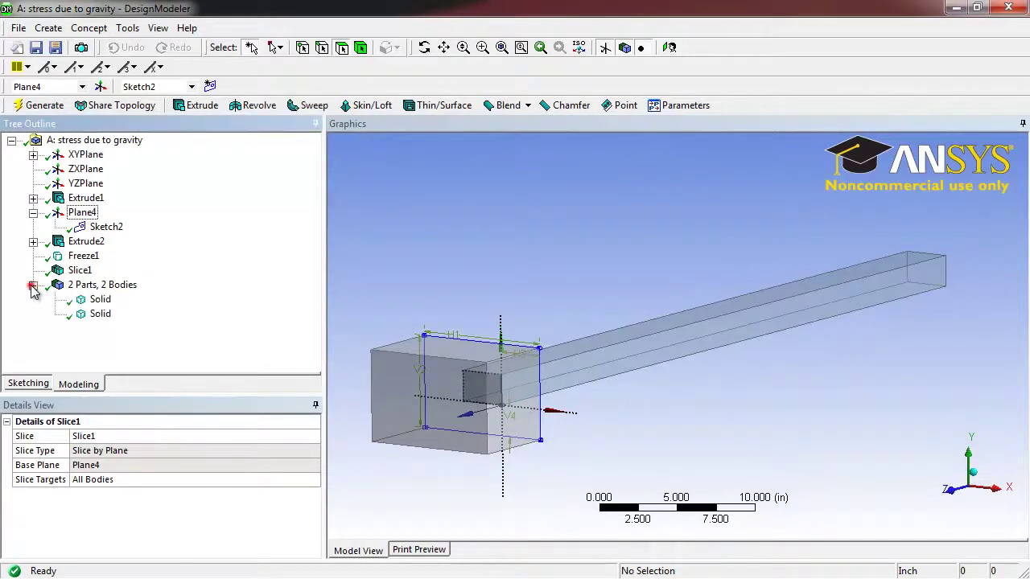
left_click(100, 300)
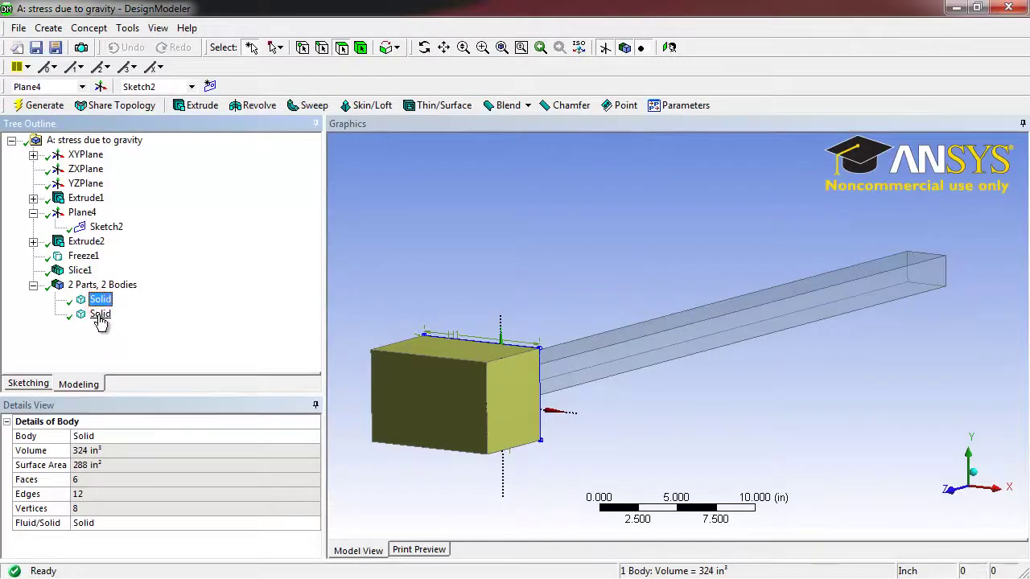
left_click(101, 315)
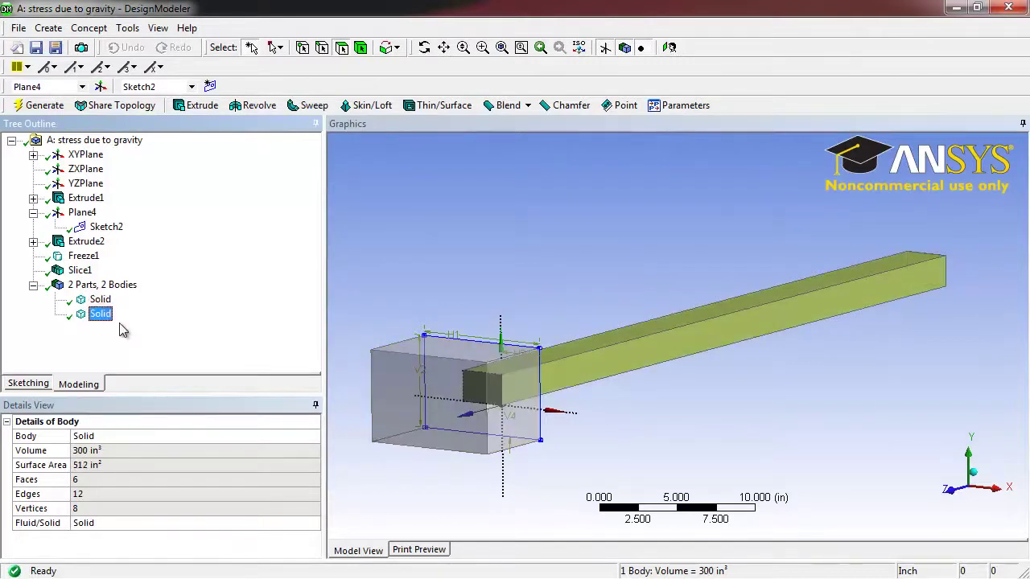
left_click(457, 252)
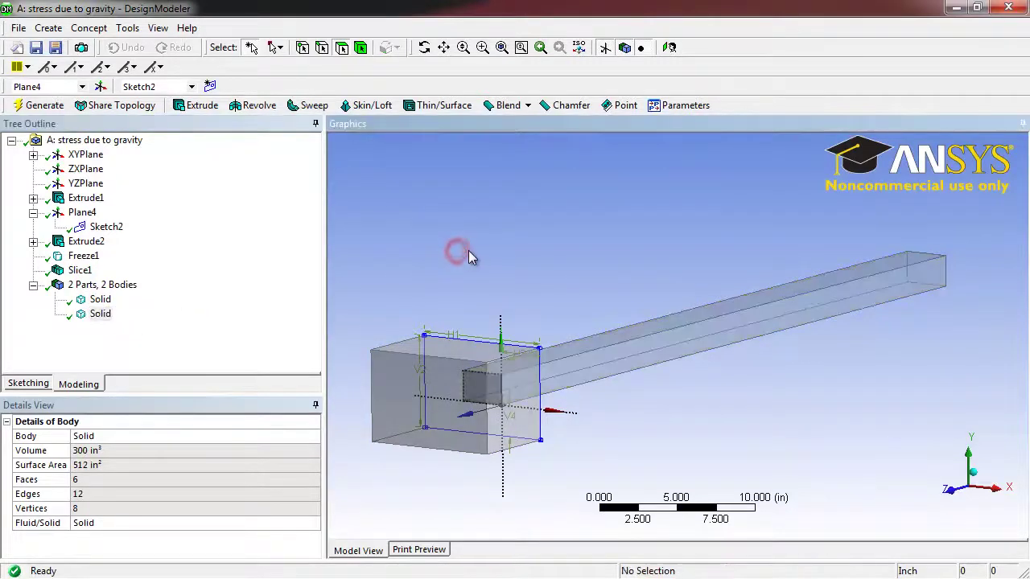